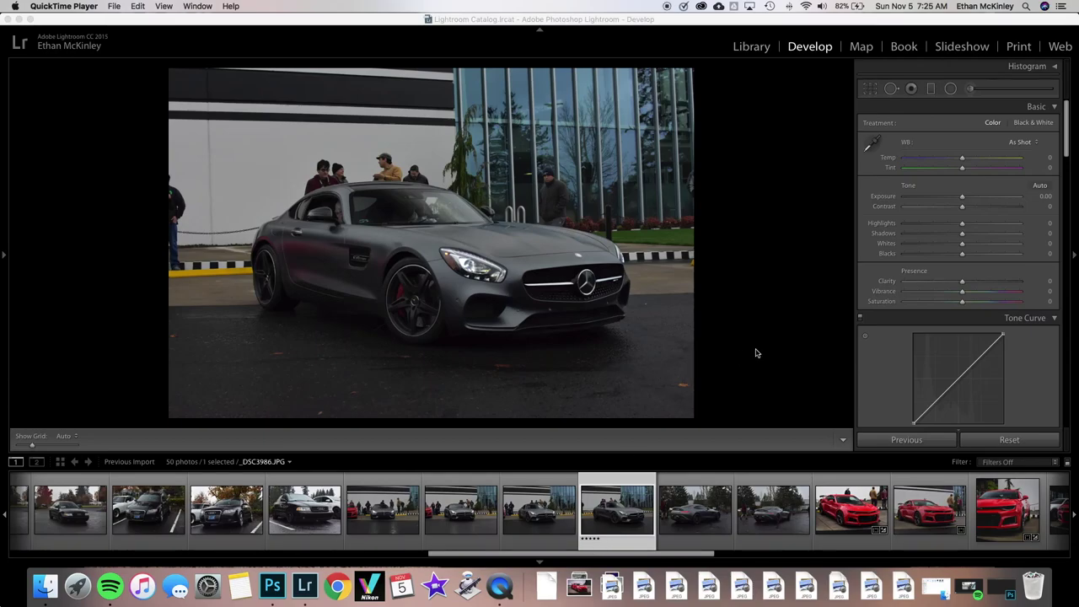
Straighten the car photo by 1.42° with a re-crop and raise overall Clarity.
key("r")
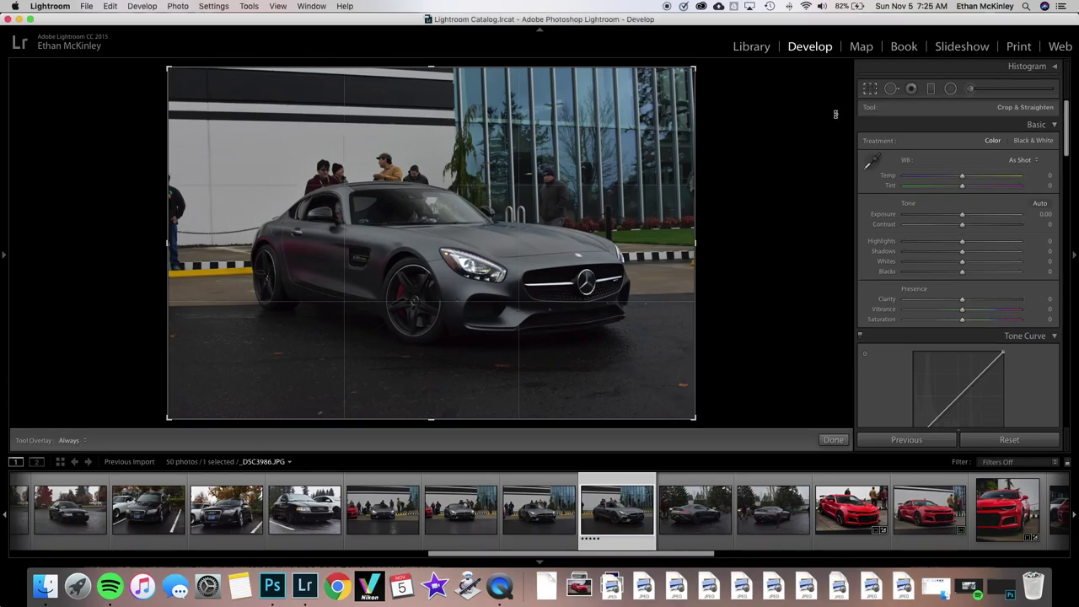
key("Return")
left_click(891, 90)
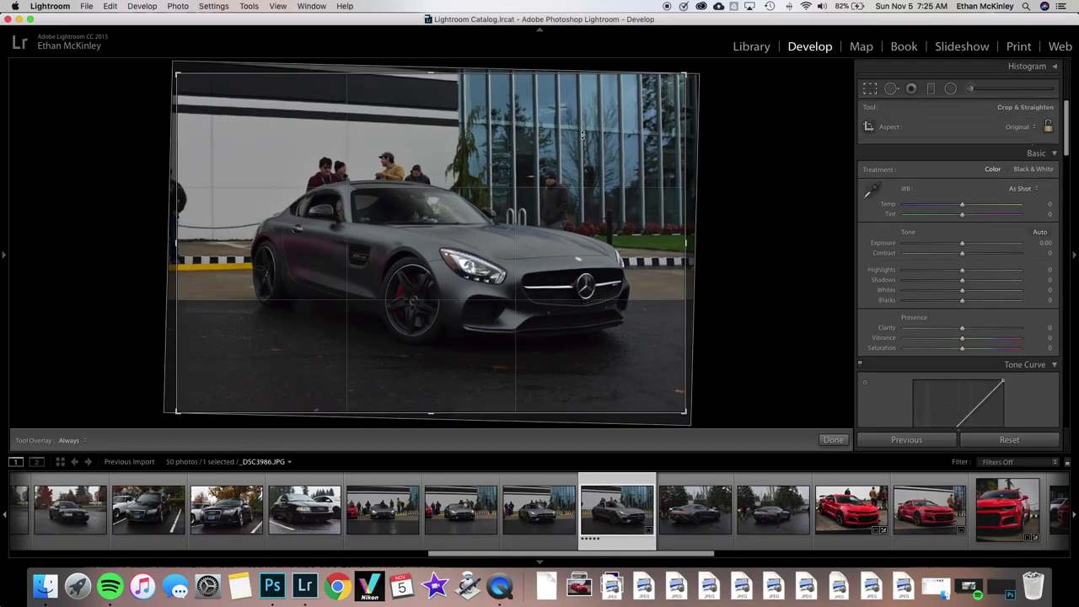
left_click_drag(582, 234, 578, 196)
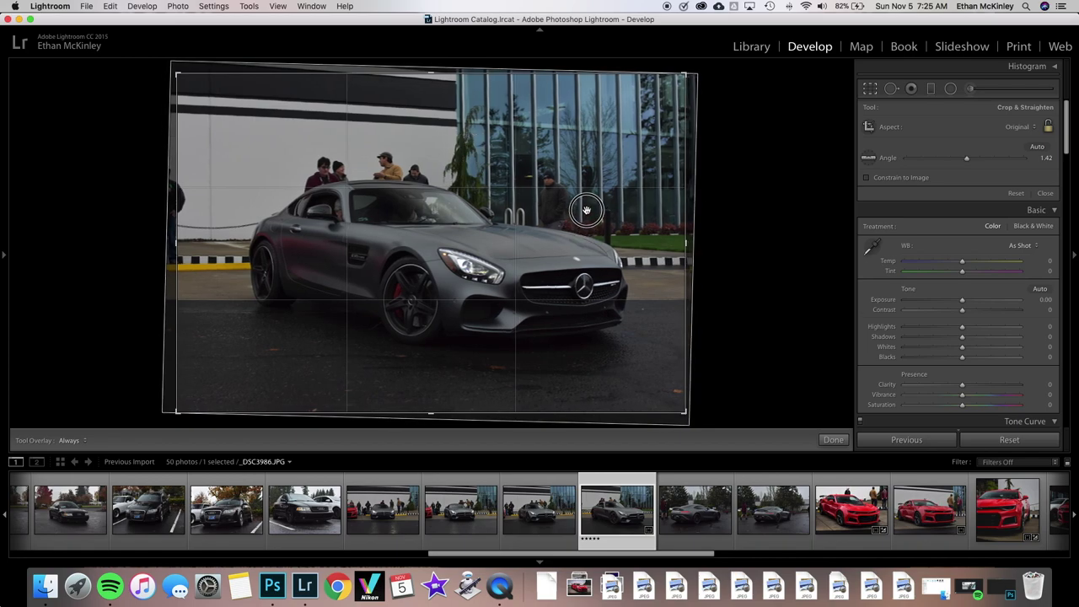
key("Return")
left_click_drag(962, 282, 972, 284)
left_click(970, 88)
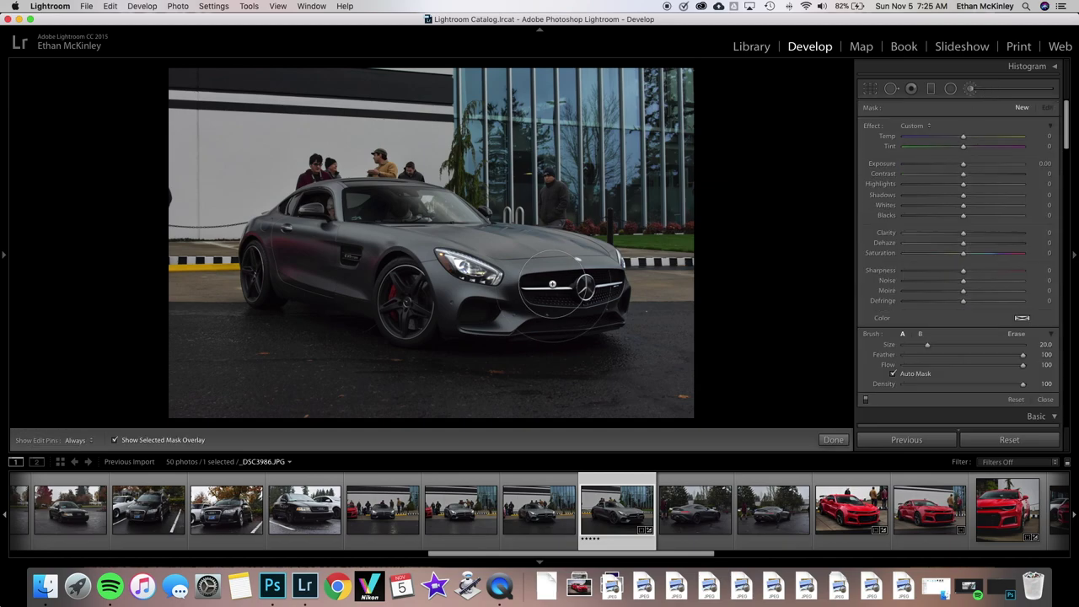
Paint the Auto Mask brush across the front of the car, shrinking the brush for detail.
mouse_move(536, 296)
left_mouse_down()
mouse_move(278, 286)
mouse_move(489, 228)
mouse_move(485, 323)
mouse_move(398, 253)
mouse_move(374, 197)
mouse_move(355, 198)
mouse_move(405, 202)
mouse_move(366, 205)
mouse_move(362, 181)
mouse_move(391, 270)
left_mouse_up()
key("bracketleft")
key("bracketleft")
key("bracketleft")
key("h")
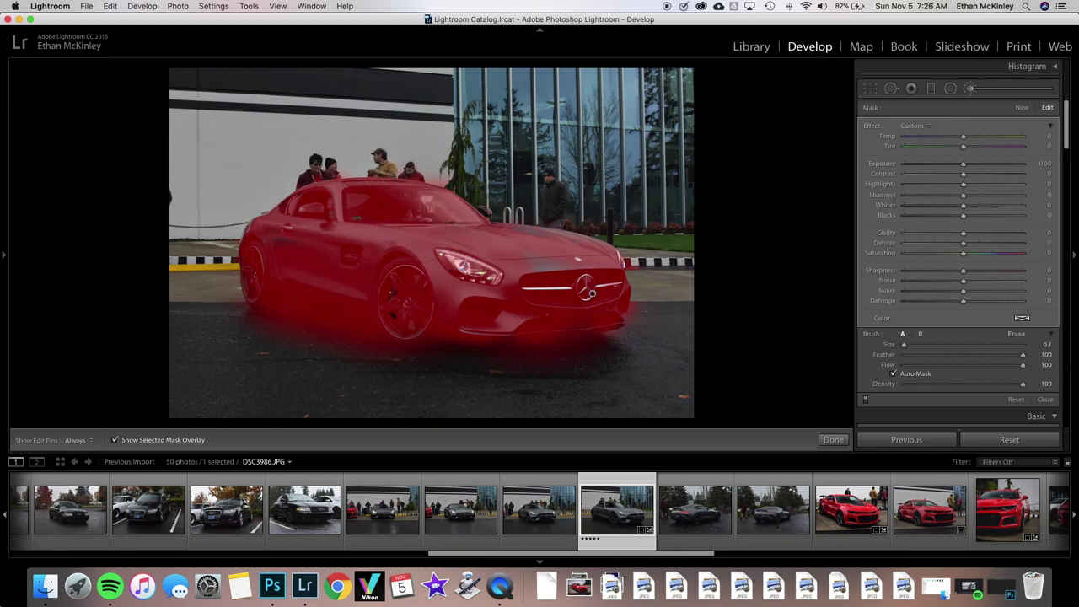
key("h")
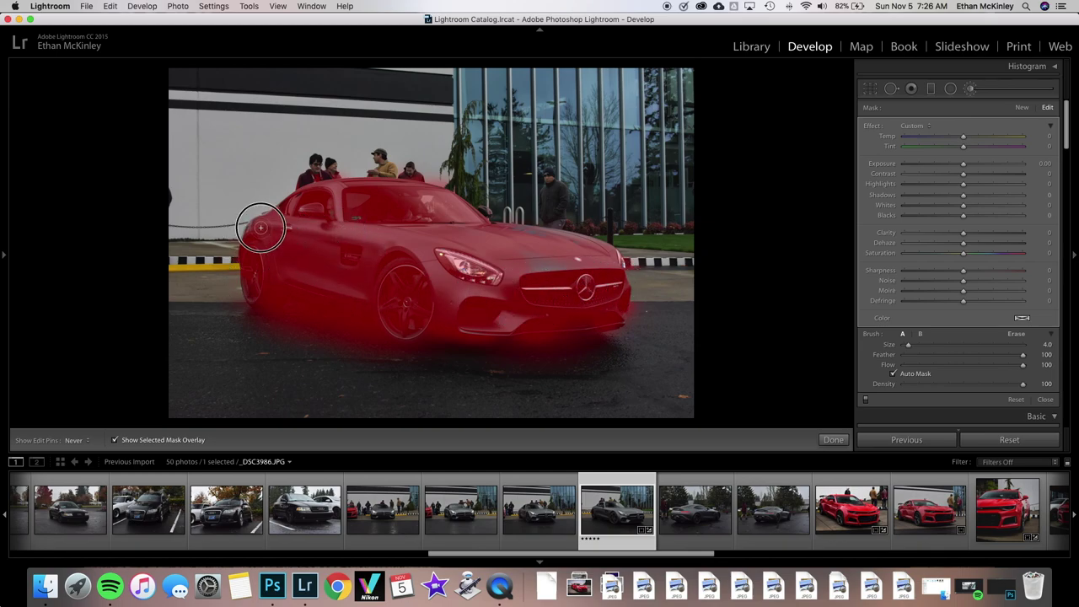
key("bracketleft")
key("bracketleft")
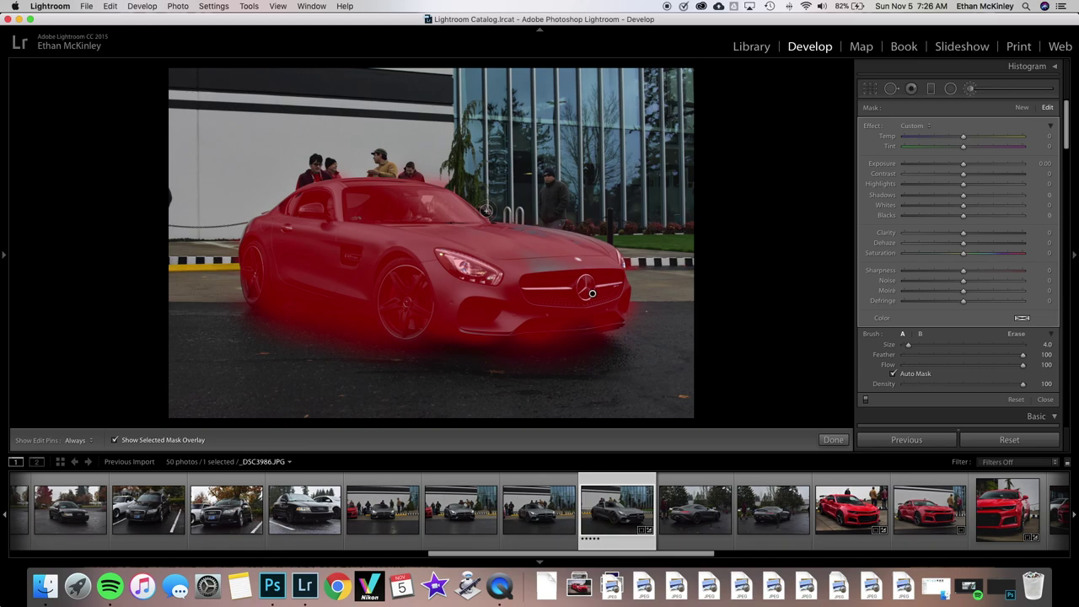
key("h")
key("h")
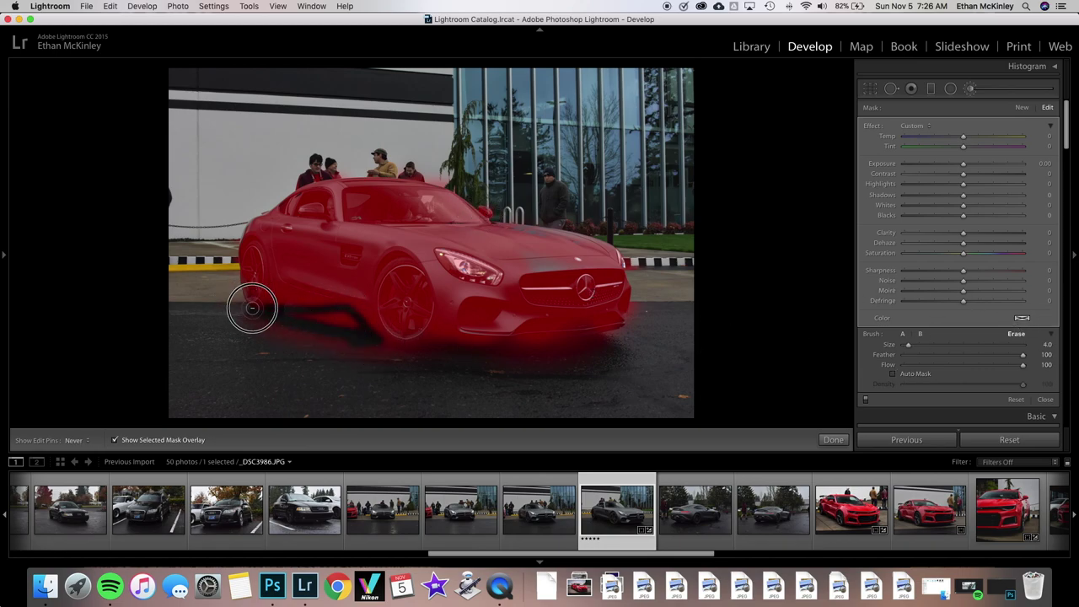
Erase the mask spill on the ground and paint over the bottom of the rear wheel.
mouse_move(278, 330)
left_mouse_down()
mouse_move(397, 347)
mouse_move(313, 306)
mouse_move(256, 309)
mouse_move(227, 261)
mouse_move(253, 205)
mouse_move(308, 174)
mouse_move(378, 164)
mouse_move(629, 240)
mouse_move(638, 304)
mouse_move(474, 345)
mouse_move(348, 348)
left_mouse_up()
key("h")
left_click_drag(290, 292, 245, 294)
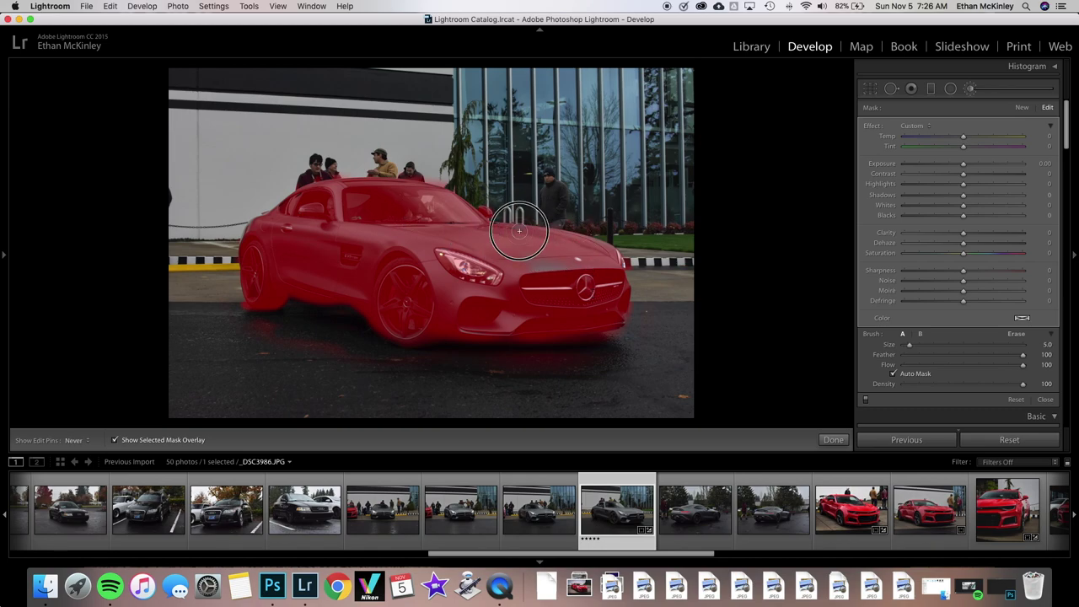
Hide the mask overlay and set the car's Clarity 26, Noise 23, Sharpness 37, Saturation 14.
key("o")
left_click_drag(964, 233, 985, 233)
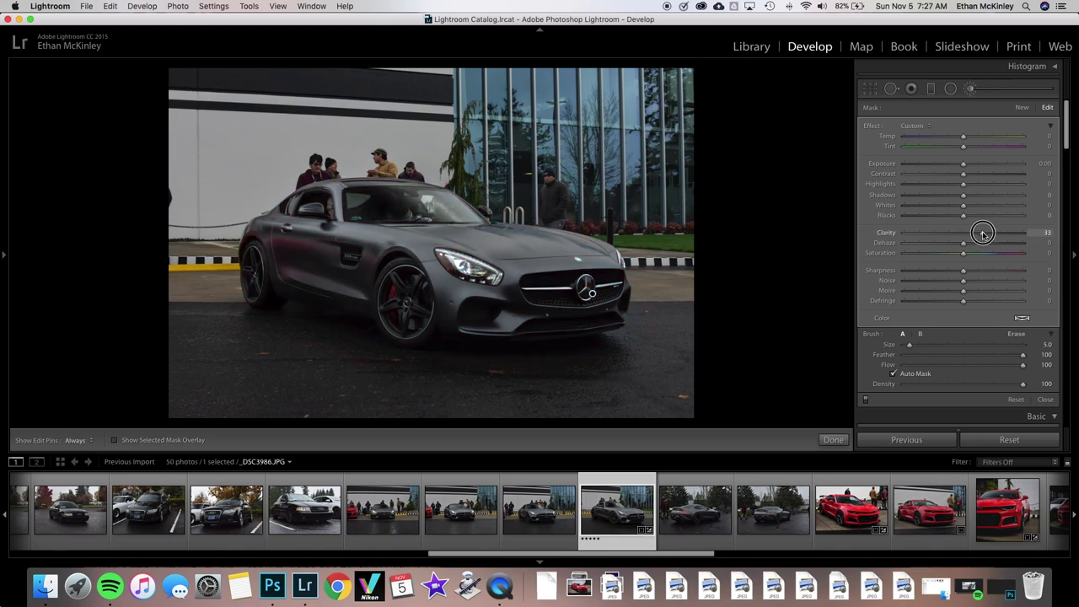
mouse_move(980, 281)
left_mouse_down()
mouse_move(805, 277)
mouse_move(1048, 279)
mouse_move(965, 284)
left_mouse_up()
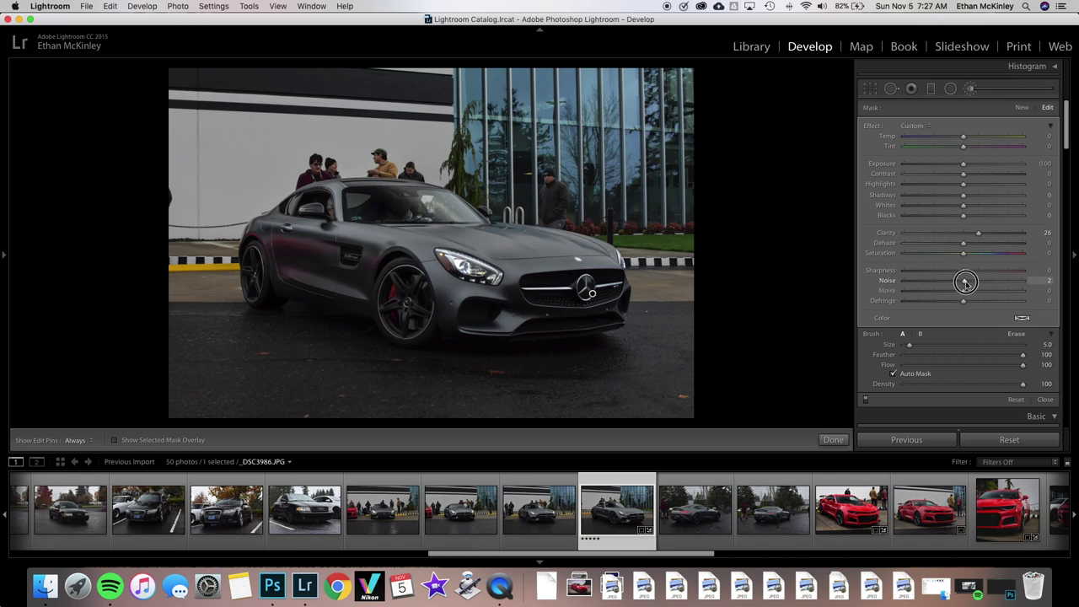
left_click(978, 271)
left_click_drag(1005, 273, 986, 272)
mouse_move(982, 253)
left_mouse_down()
mouse_move(913, 258)
mouse_move(975, 261)
mouse_move(969, 251)
left_mouse_up()
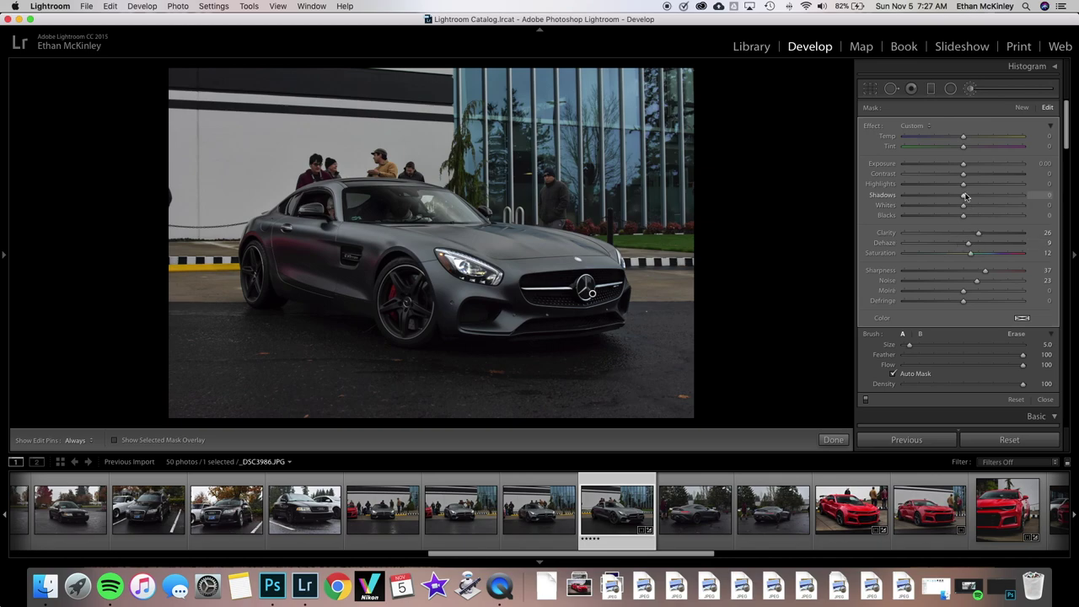
Give the car mask Exposure 0.14, Whites 6 and Shadows/Blacks -2.
mouse_move(985, 189)
left_mouse_down()
mouse_move(1023, 174)
mouse_move(915, 198)
mouse_move(998, 202)
mouse_move(966, 190)
left_mouse_up()
left_click_drag(970, 252, 972, 253)
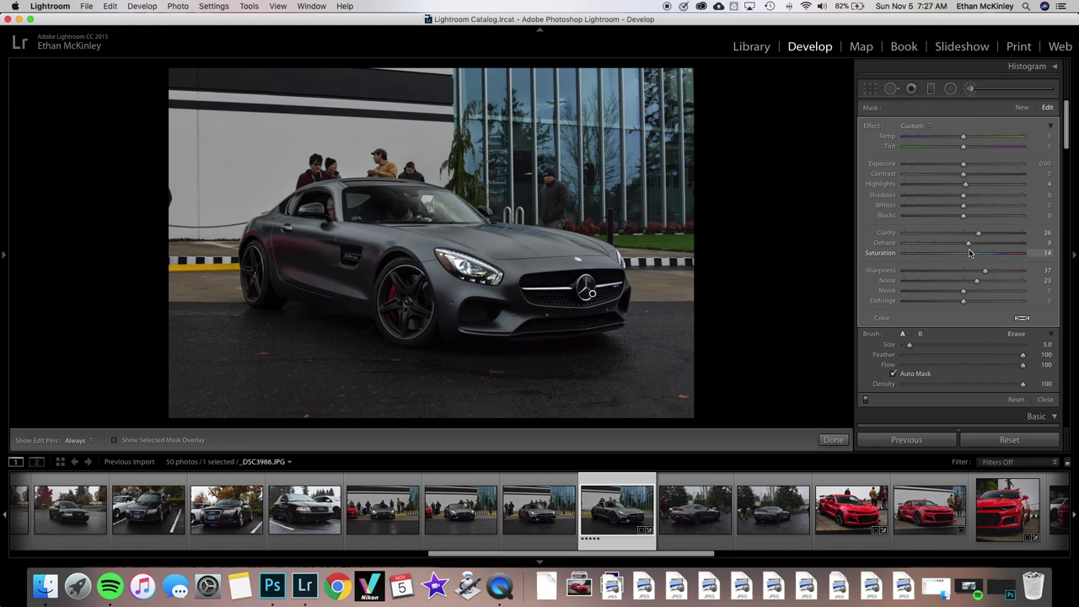
left_click_drag(963, 167, 966, 168)
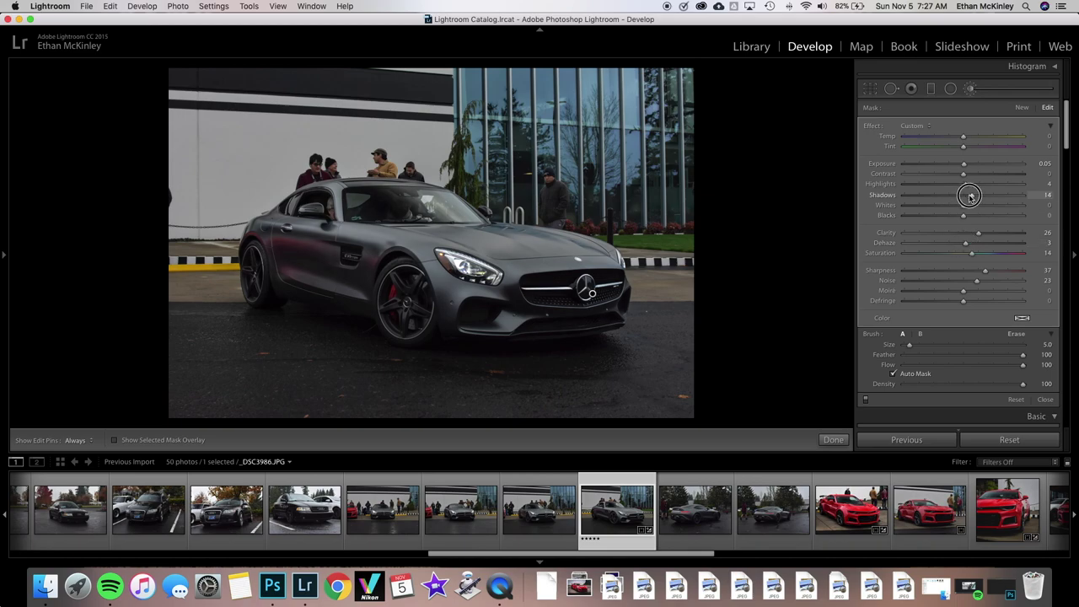
left_click_drag(963, 216, 963, 221)
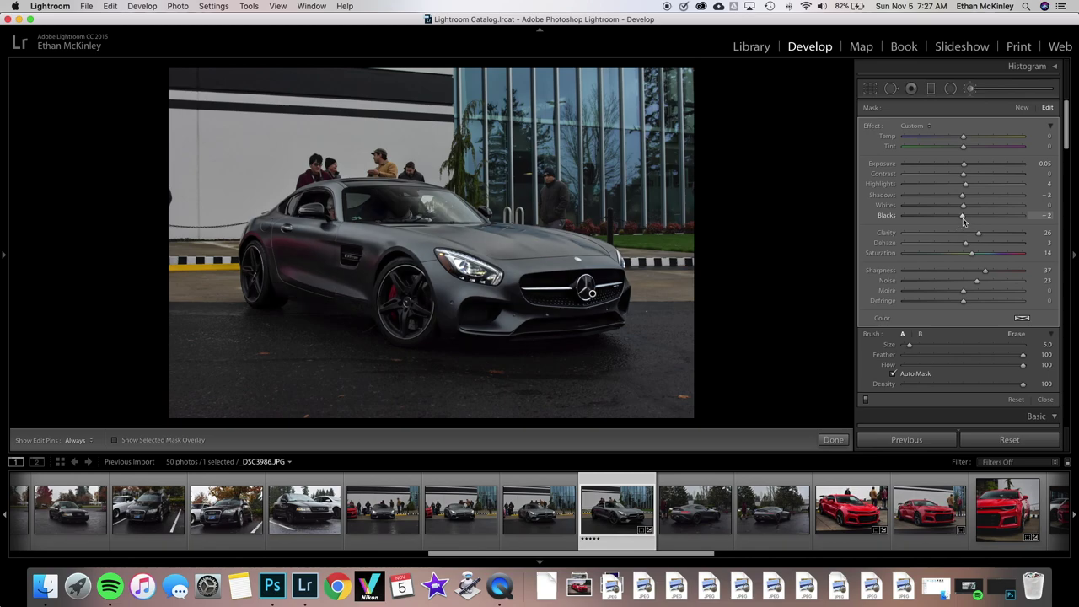
mouse_move(966, 212)
left_mouse_down()
mouse_move(999, 178)
mouse_move(966, 163)
left_mouse_up()
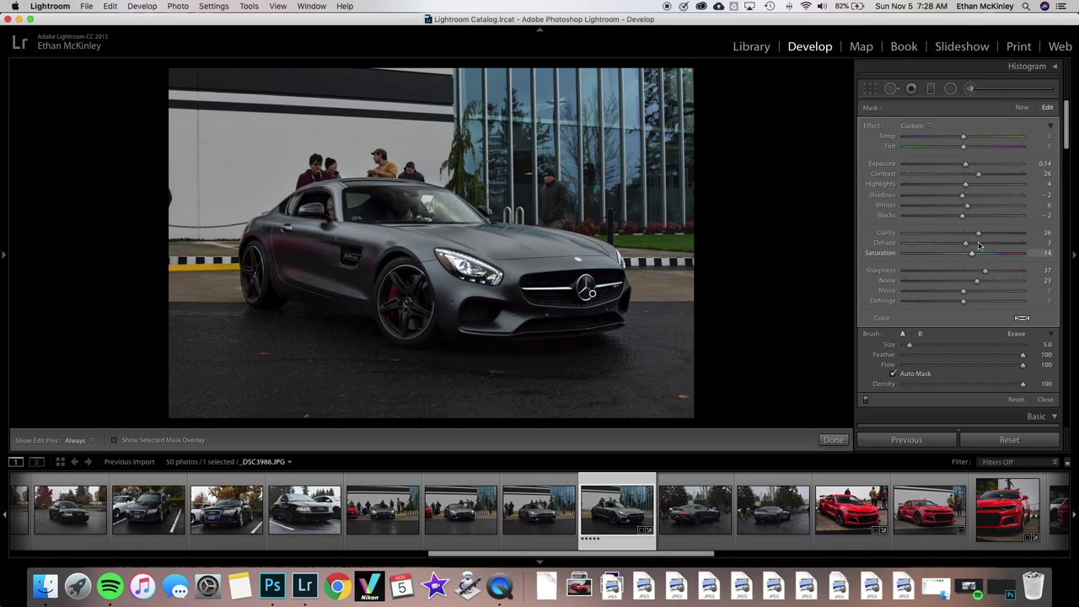
left_click_drag(978, 233, 978, 236)
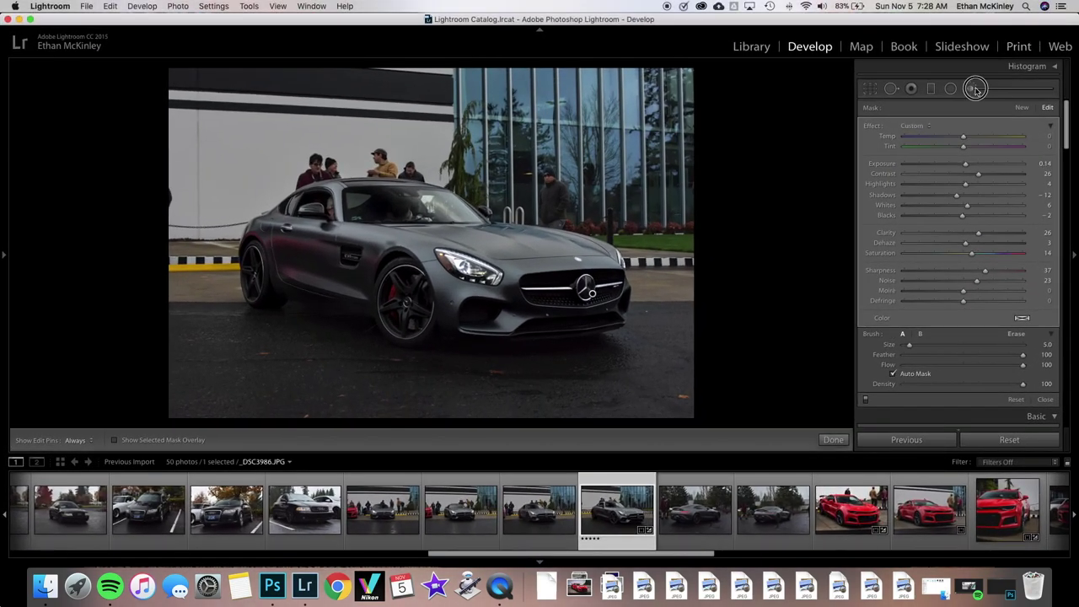
Finish the car brush adjustment and bring up the Tone Curve panel.
left_click(970, 88)
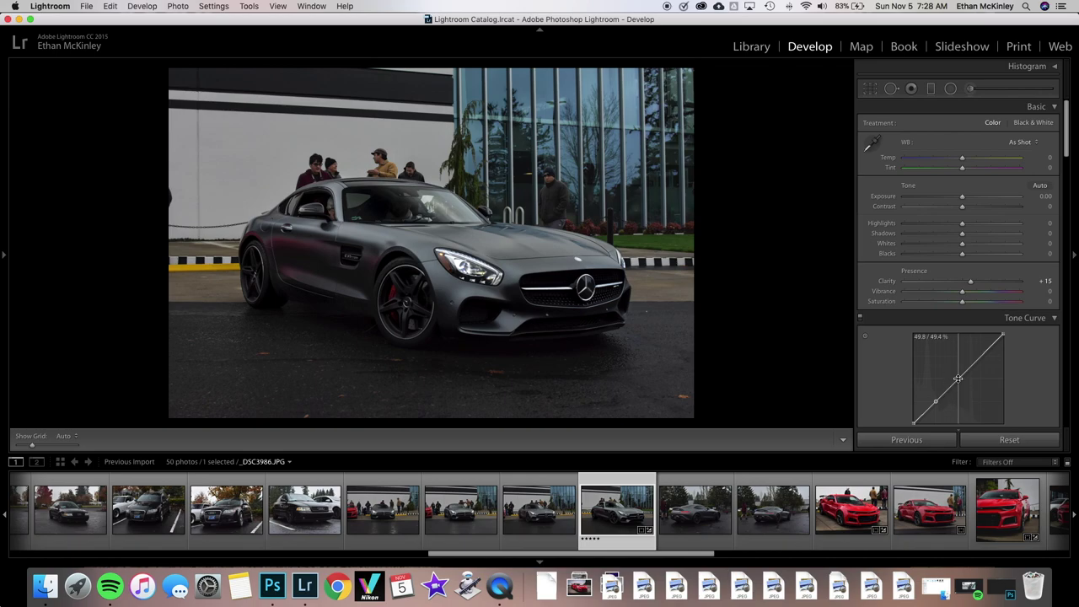
scroll(969, 363, "down", 2)
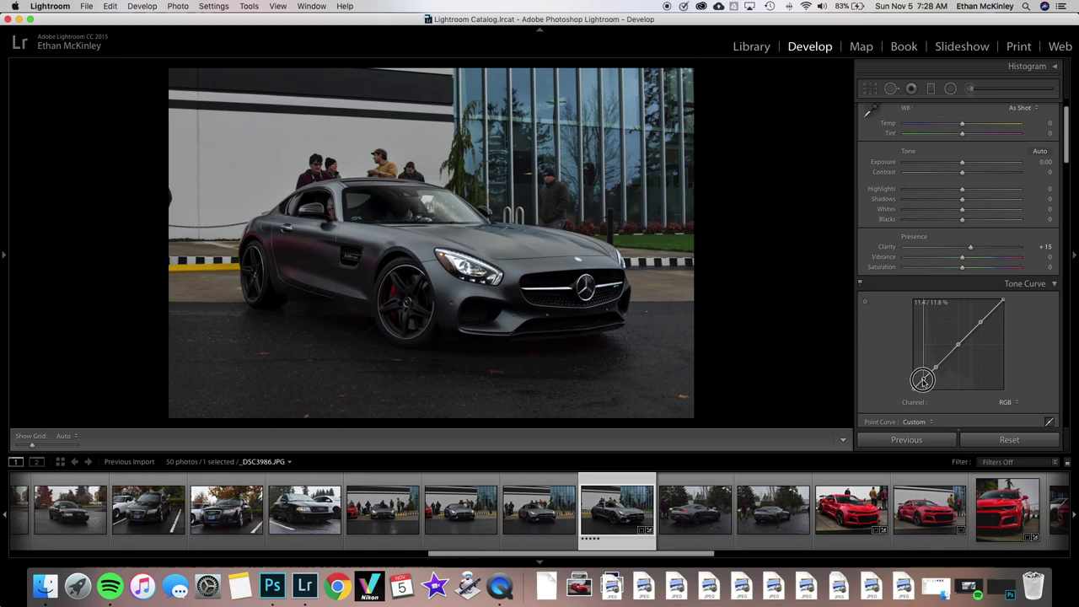
scroll(860, 285, "down", 1)
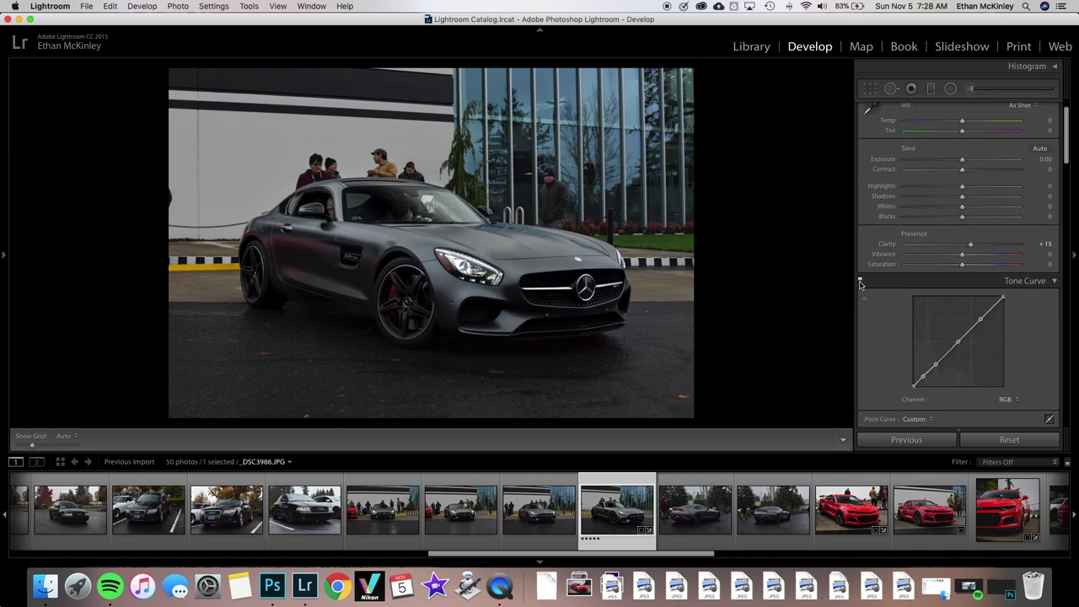
mouse_move(979, 319)
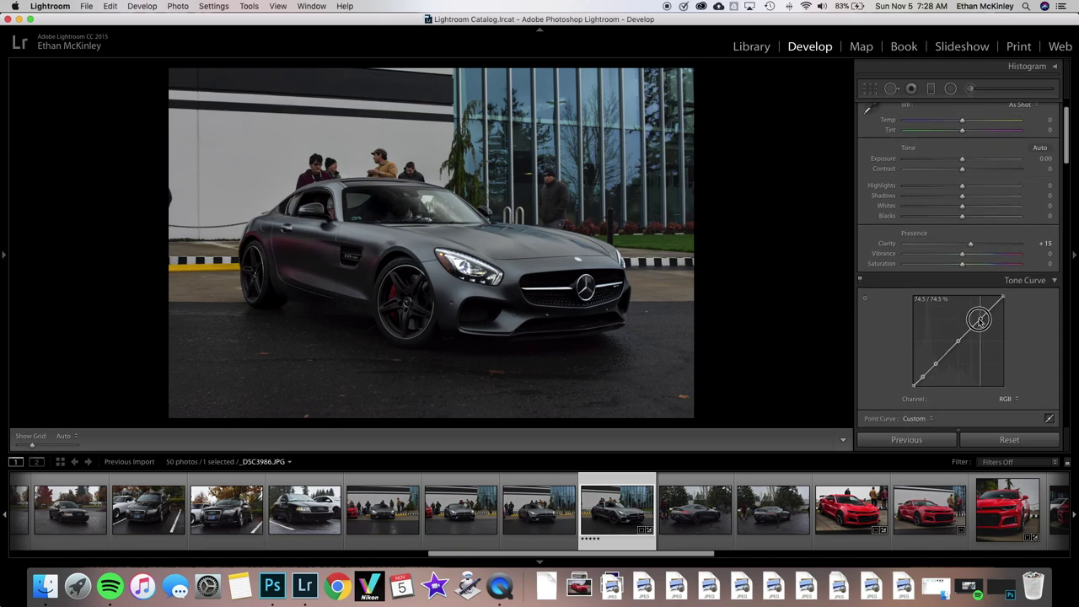
scroll(938, 374, "up", 1)
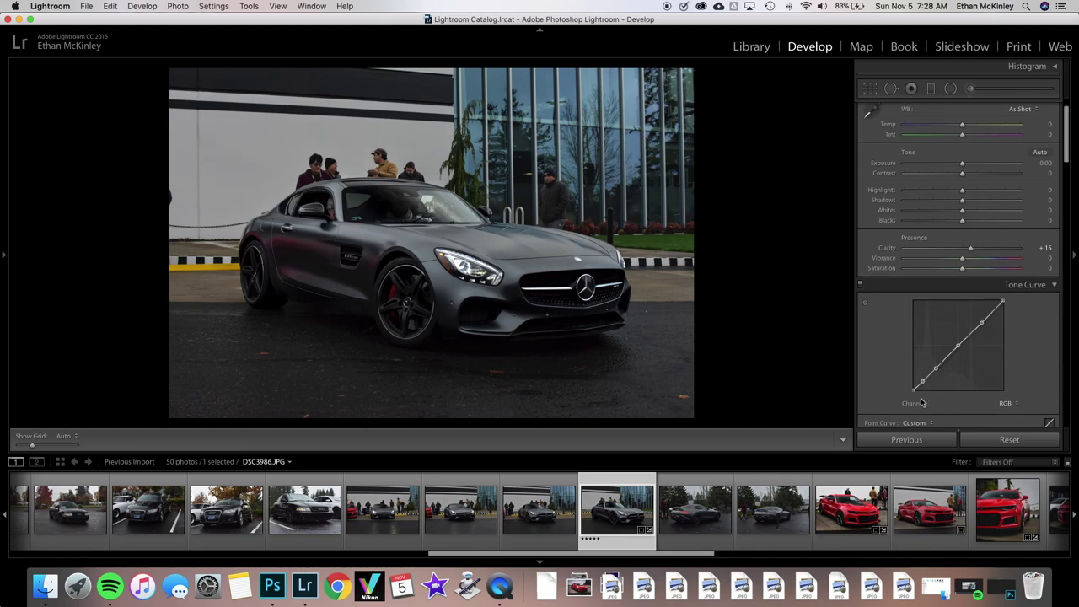
Lift the tone curve's black point, undoing a deleted control point, and recheck the crop.
left_click_drag(913, 389, 907, 386)
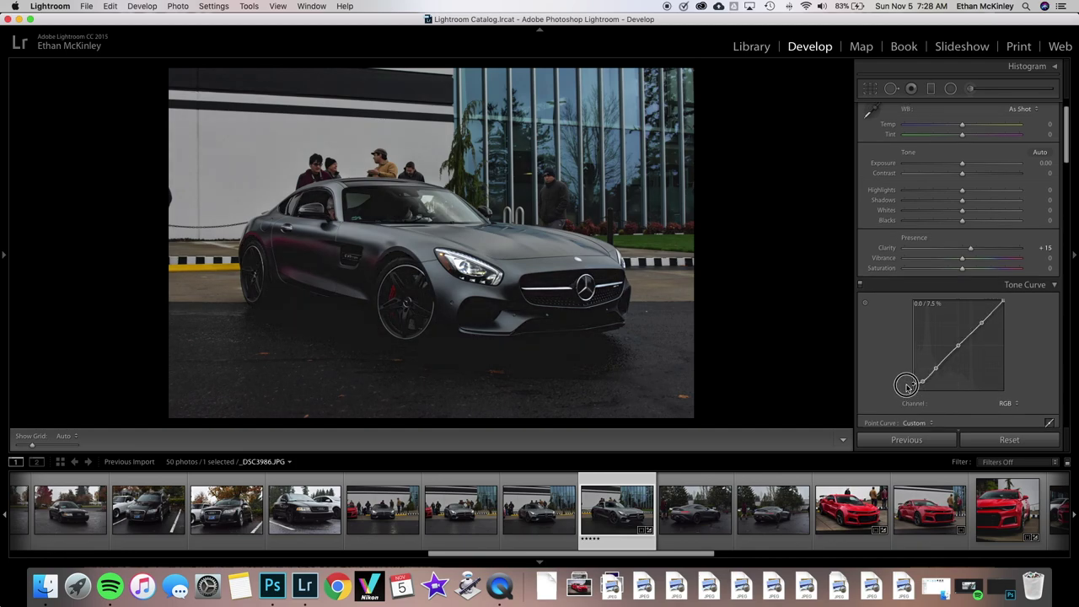
right_click(912, 386)
left_click(928, 392)
key("super+z")
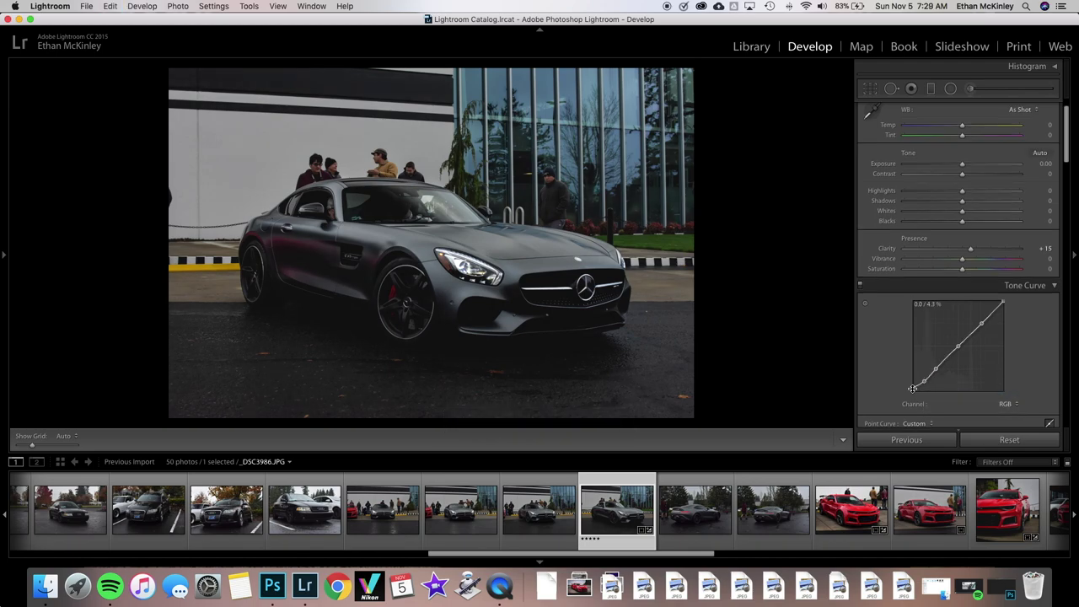
key("r")
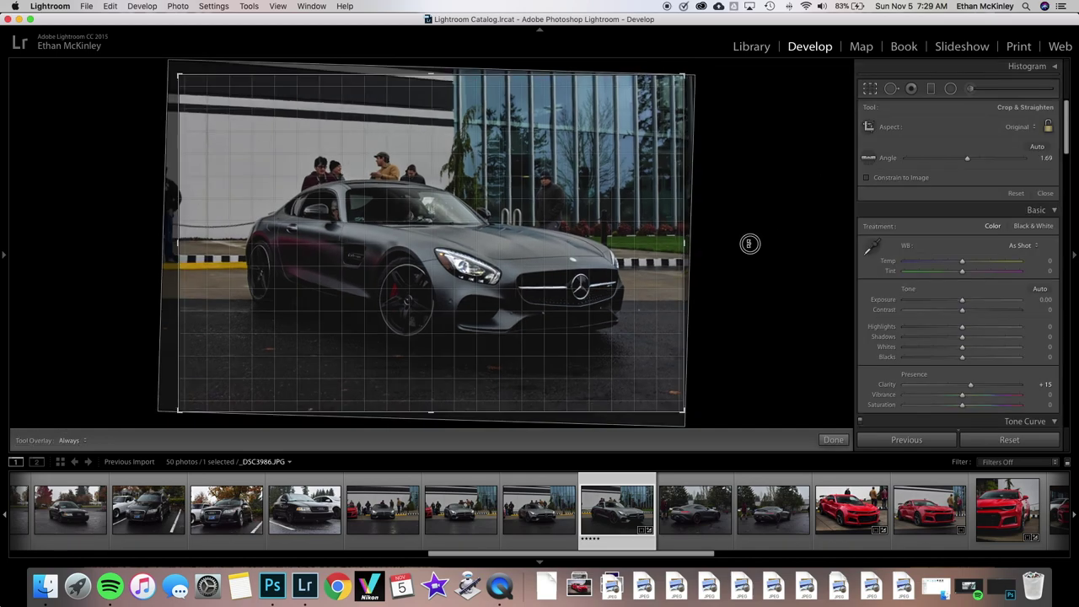
key("r")
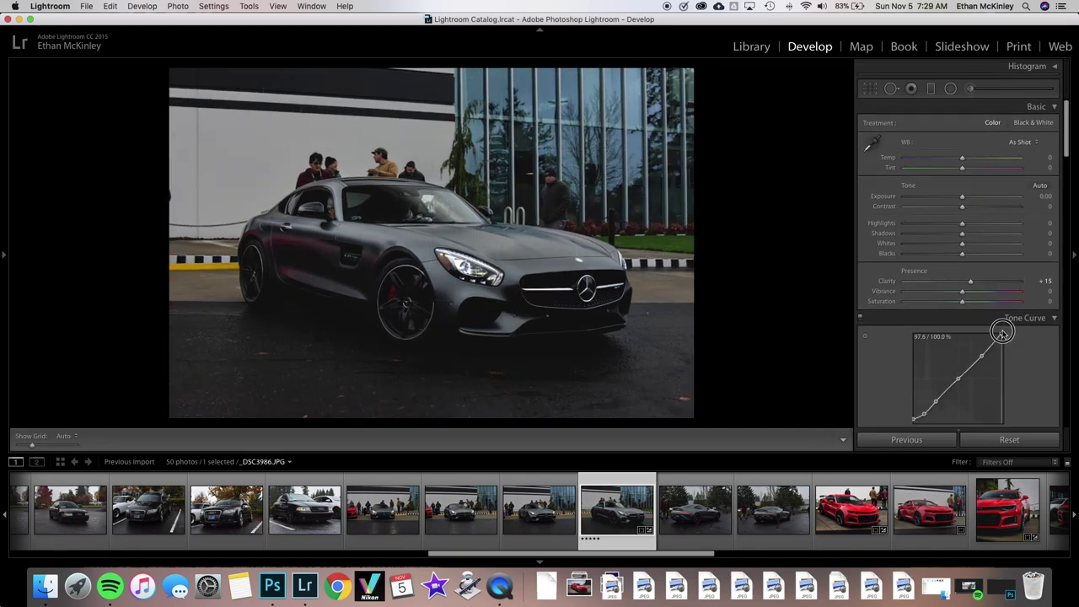
scroll(995, 341, "down", 5)
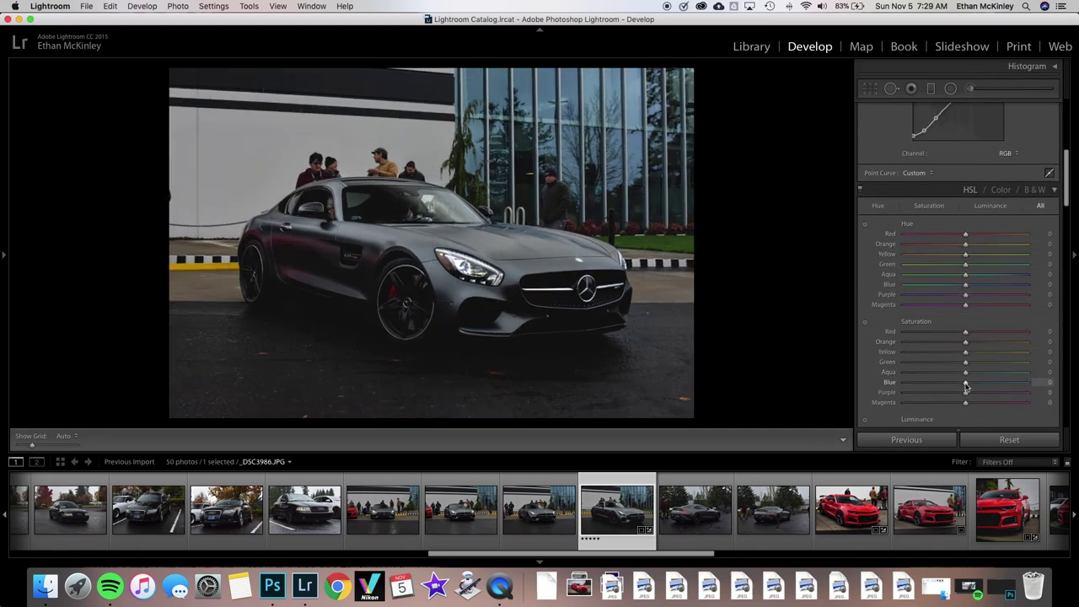
Set Blue saturation to -15 and raise the photo's Highlights to +19.
left_click_drag(921, 383, 957, 383)
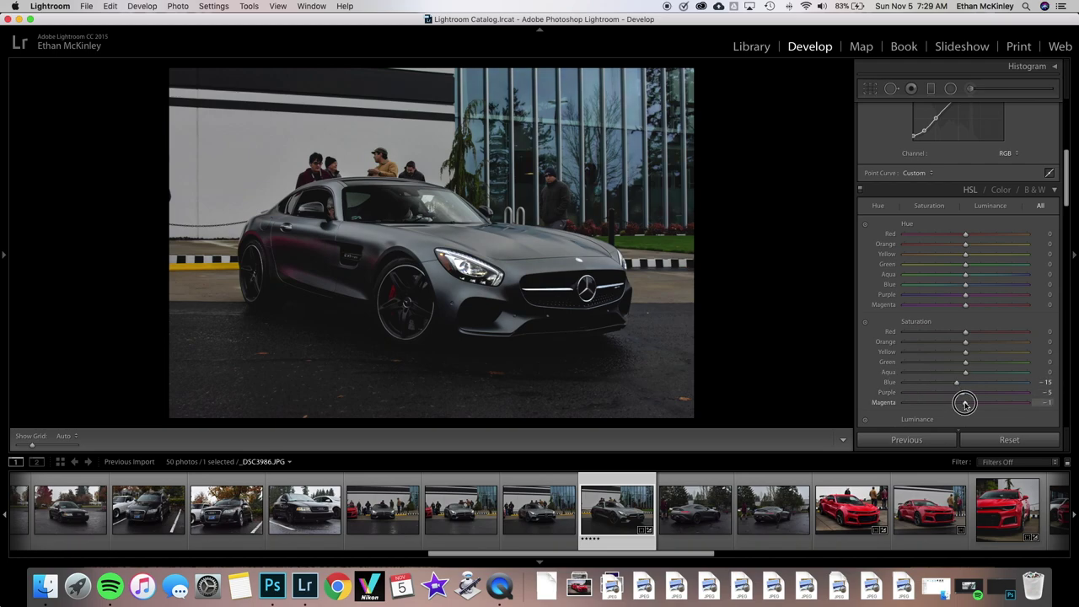
scroll(964, 403, "up", 2)
scroll(963, 403, "up", 3)
mouse_move(965, 223)
left_mouse_down()
mouse_move(983, 223)
mouse_move(972, 224)
mouse_move(967, 255)
left_mouse_up()
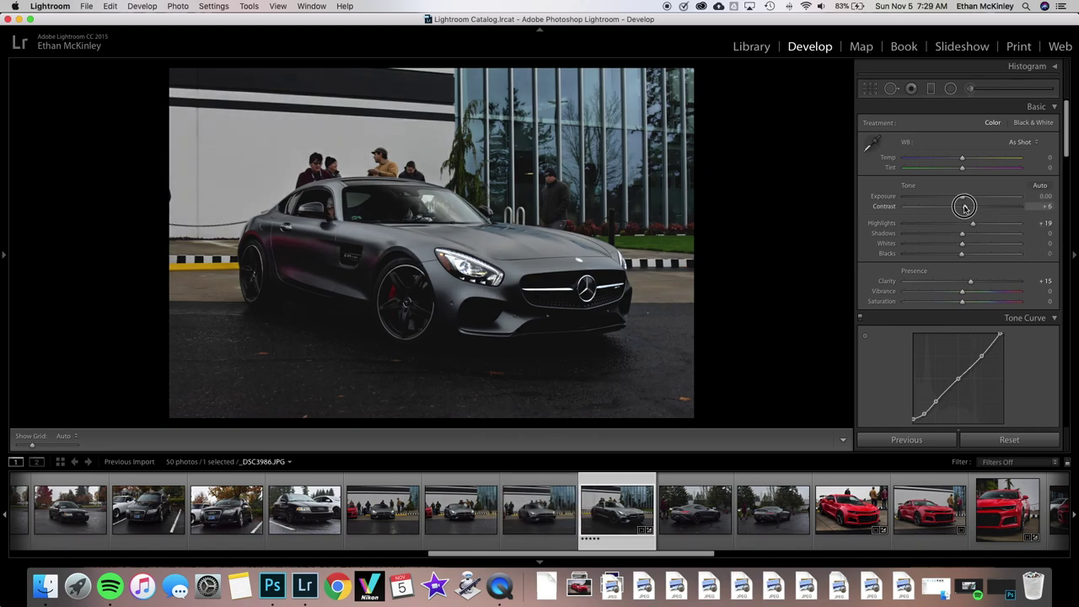
Split-tone the highlights at Hue 248, Saturation 7, with the split toning panel turned back on.
scroll(936, 219, "down", 5)
scroll(927, 228, "down", 5)
left_click_drag(905, 228, 916, 229)
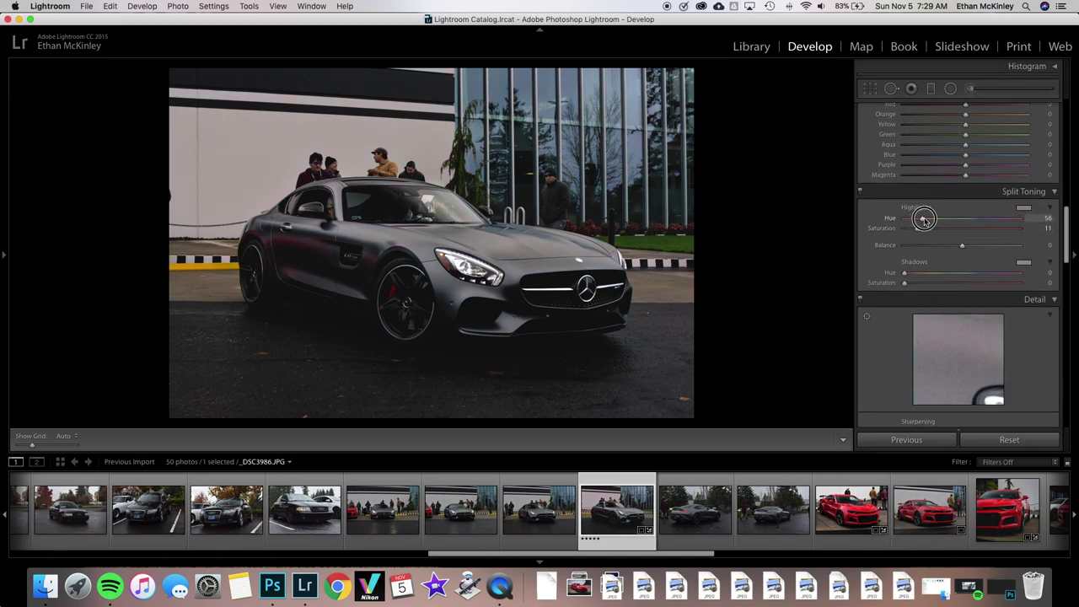
left_click_drag(933, 220, 948, 220)
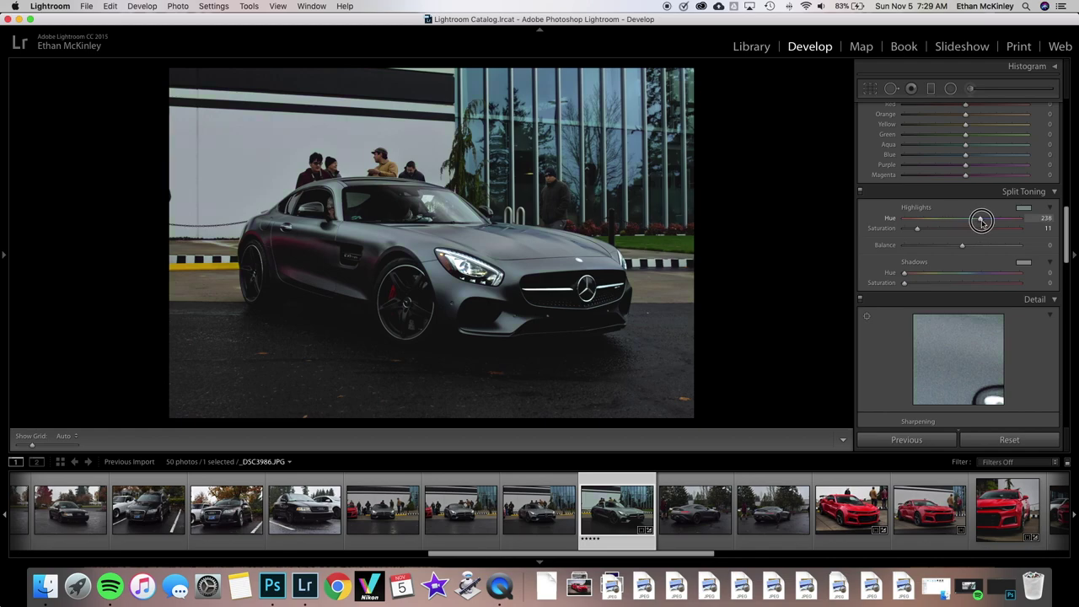
left_click_drag(1007, 221, 1021, 223)
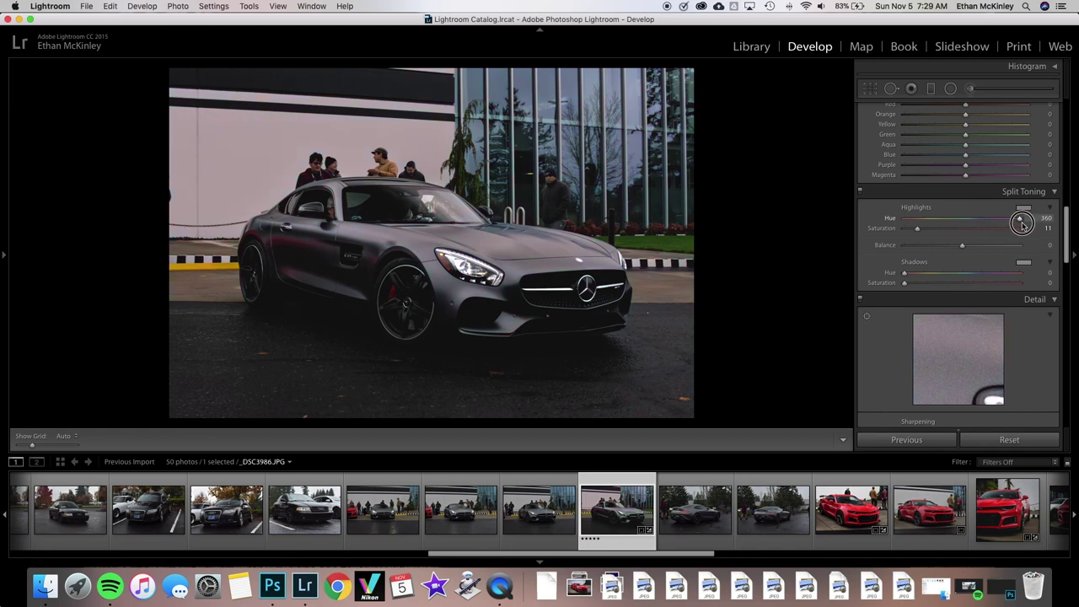
left_click(862, 193)
scroll(868, 219, "up", 3)
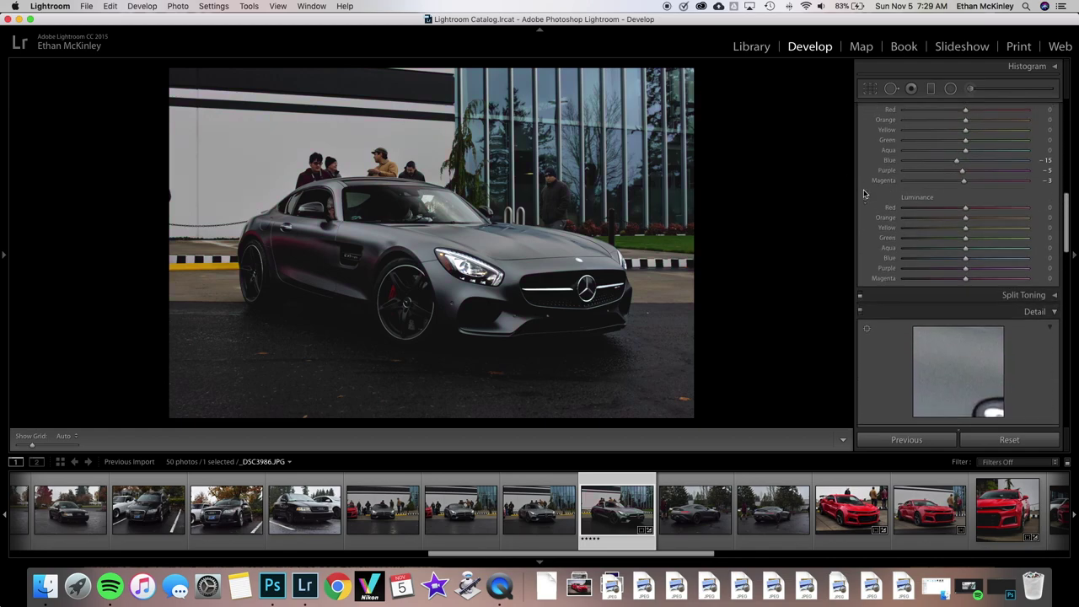
left_click(874, 277)
left_click(860, 275)
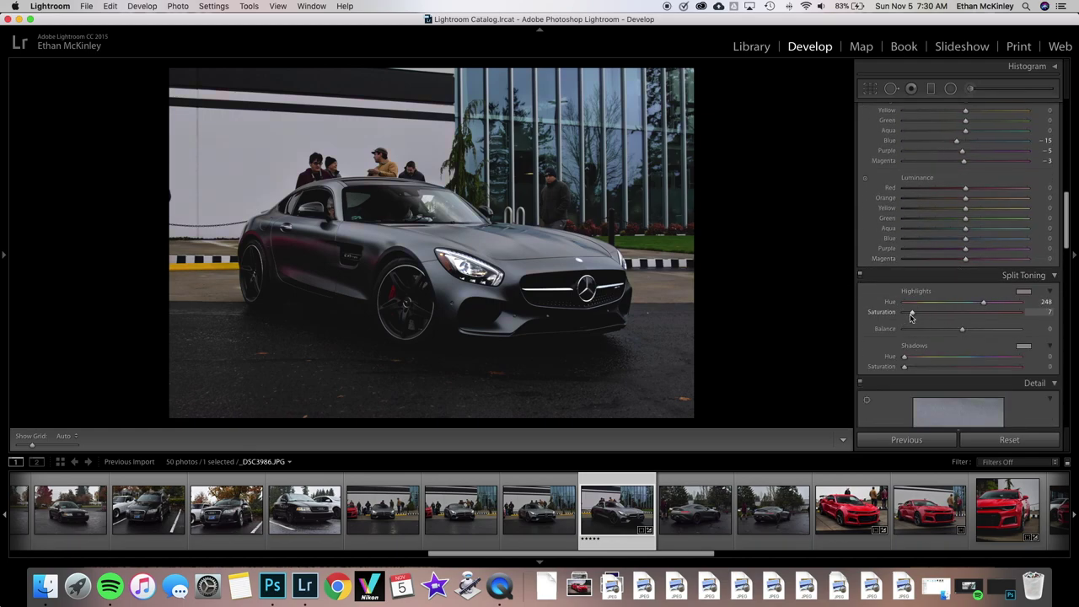
scroll(914, 337, "down", 5)
scroll(942, 396, "down", 1)
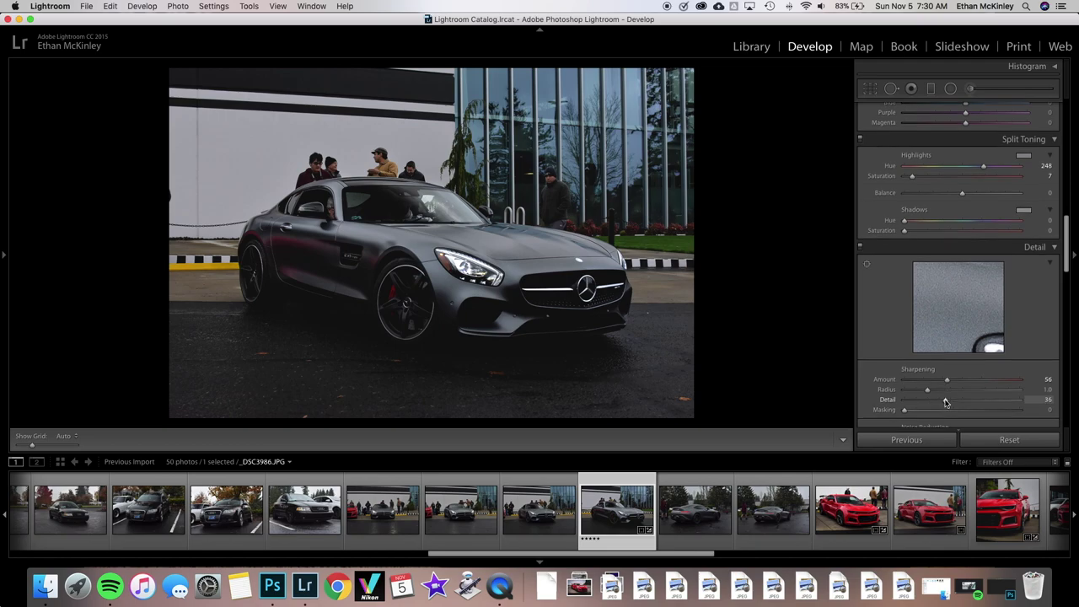
Raise Luminance noise reduction and set a negative Post-Crop Vignetting Amount.
scroll(945, 403, "down", 1)
left_click_drag(905, 392, 917, 392)
scroll(923, 396, "down", 3)
scroll(944, 371, "down", 3)
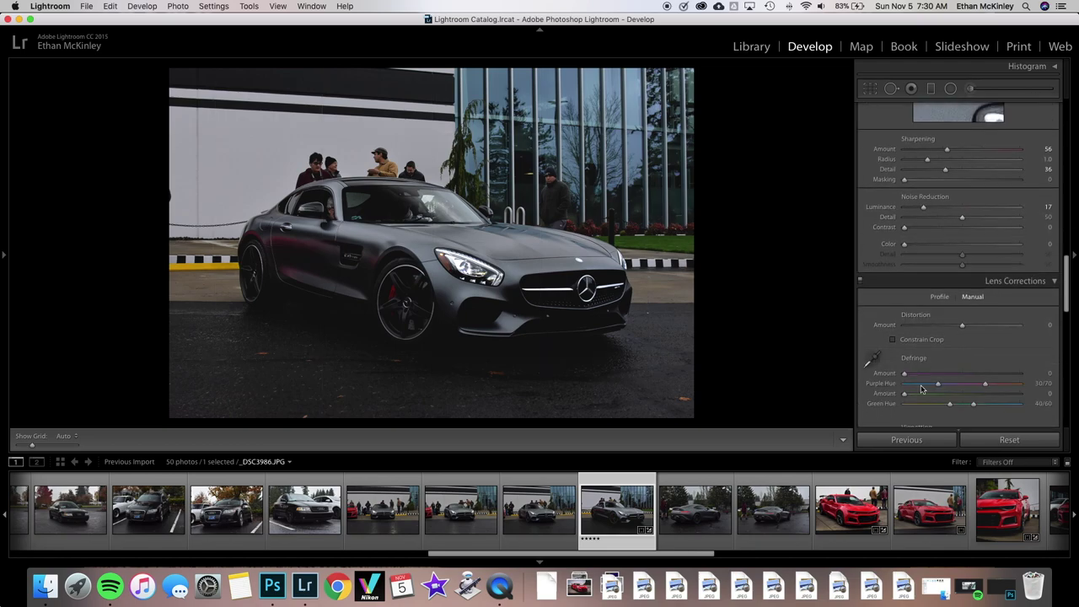
scroll(961, 354, "down", 3)
scroll(975, 342, "down", 3)
scroll(975, 341, "down", 3)
scroll(969, 350, "down", 1)
left_click_drag(962, 360, 946, 364)
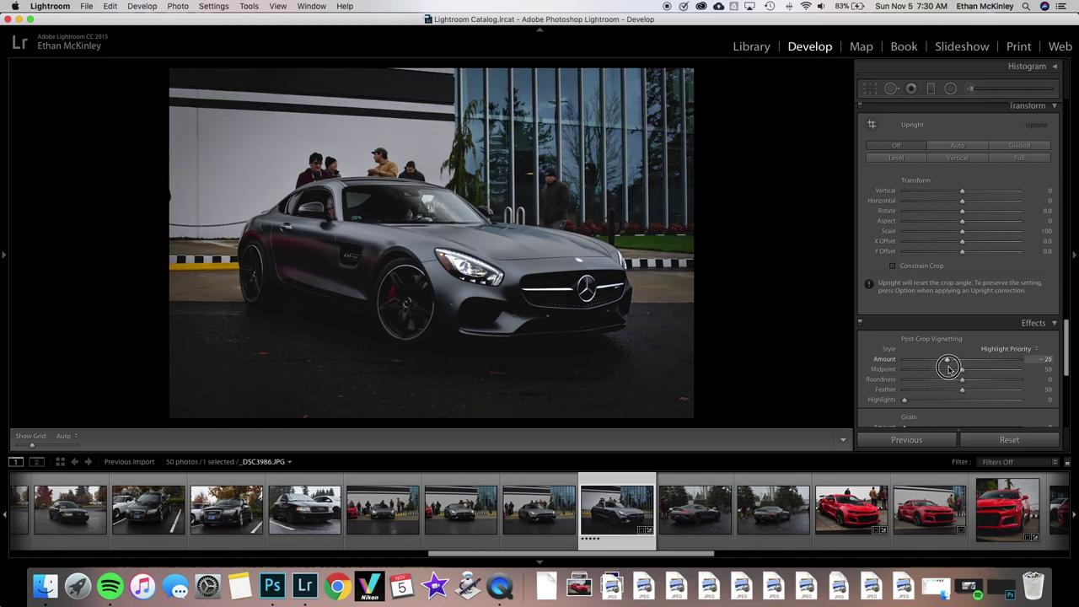
Keep white balance As Shot after a trial warm-up, and brighten the Shadows slightly.
scroll(951, 362, "down", 3)
scroll(954, 368, "down", 3)
scroll(954, 369, "up", 5)
scroll(953, 367, "up", 5)
scroll(953, 367, "up", 5)
scroll(953, 365, "up", 5)
left_click_drag(962, 159, 963, 160)
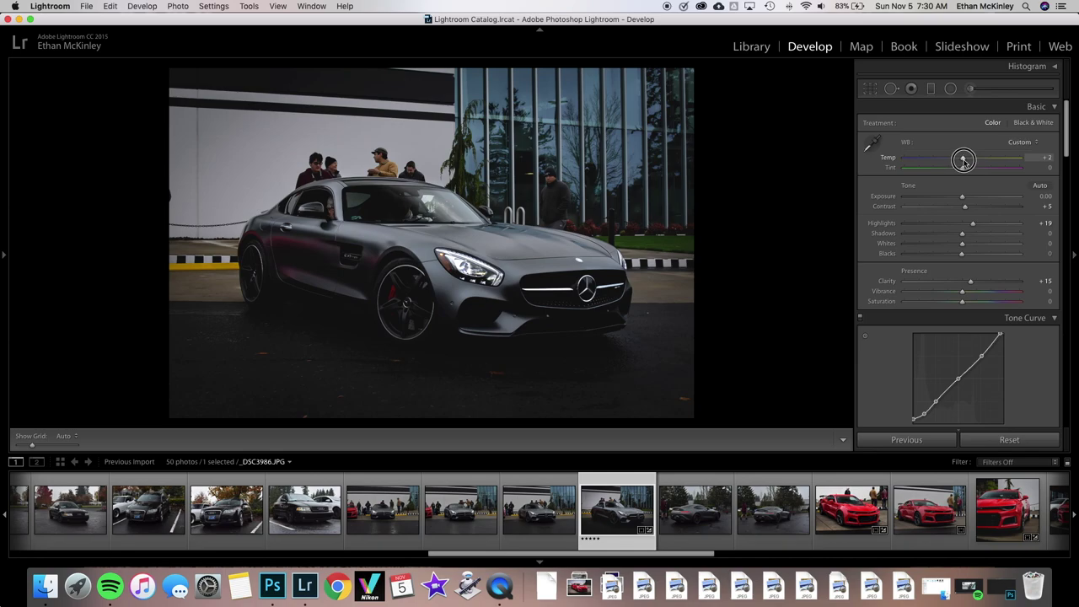
key("super+z")
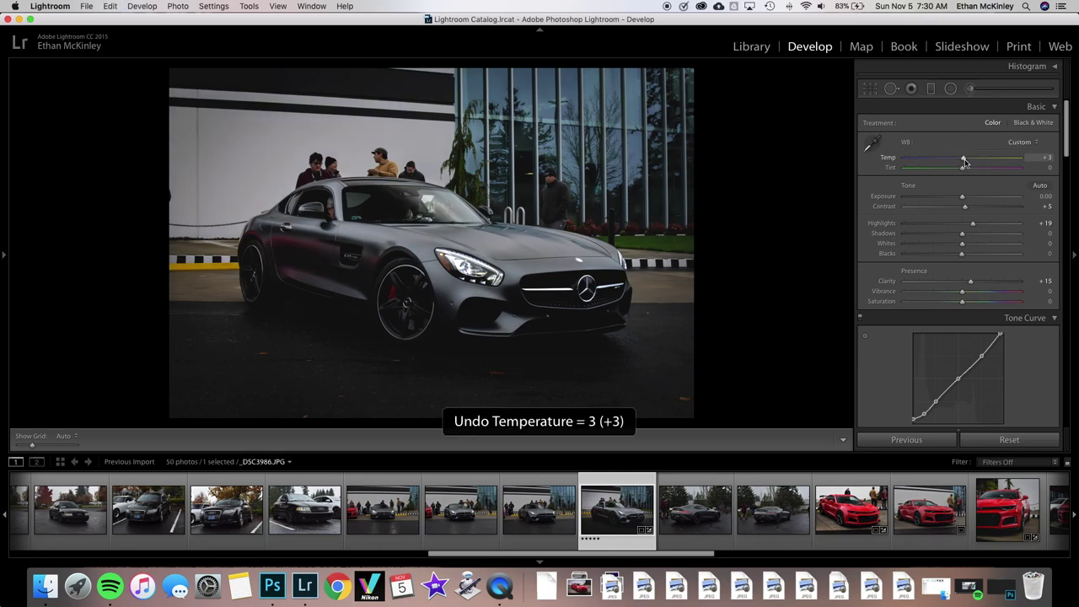
key("super+z")
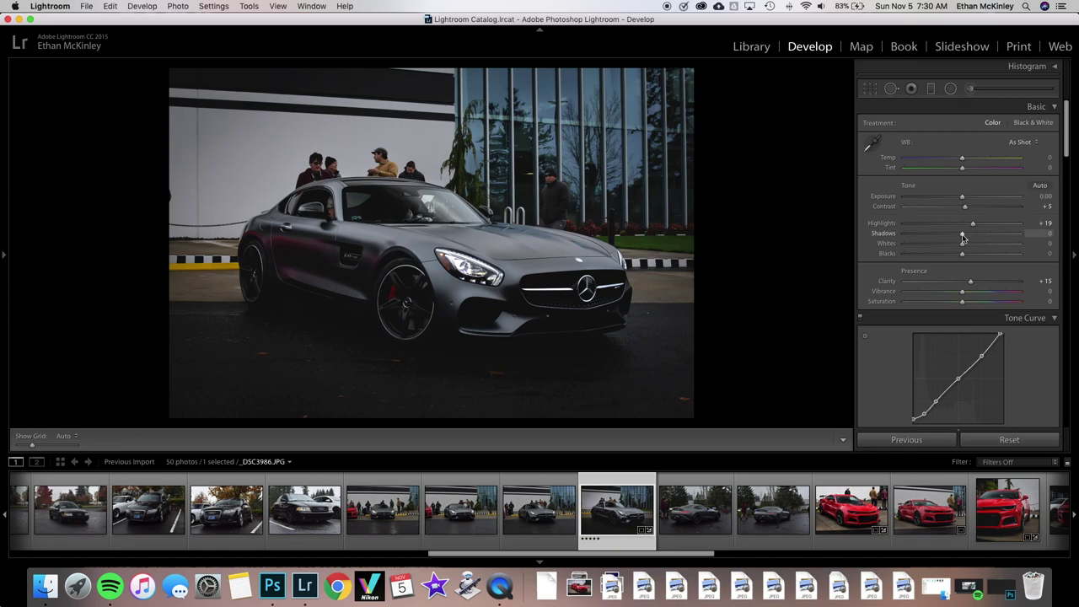
mouse_move(953, 242)
left_mouse_down()
mouse_move(923, 243)
mouse_move(966, 234)
mouse_move(966, 255)
left_mouse_up()
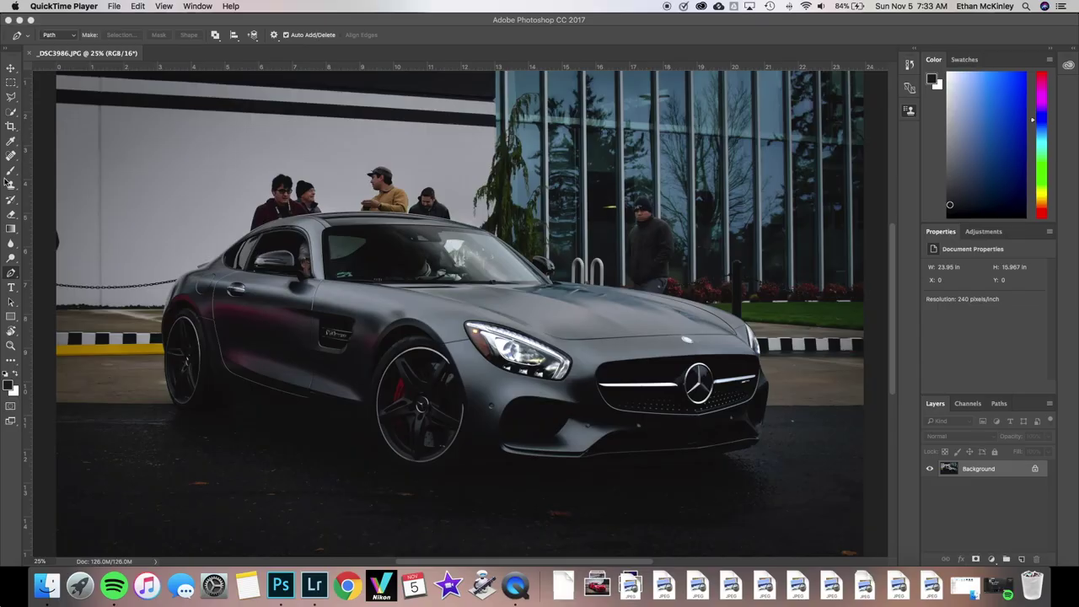
Pick the Clone Stamp tool in Photoshop.
right_click(11, 185)
left_click(51, 184)
scroll(236, 253, "up", 5)
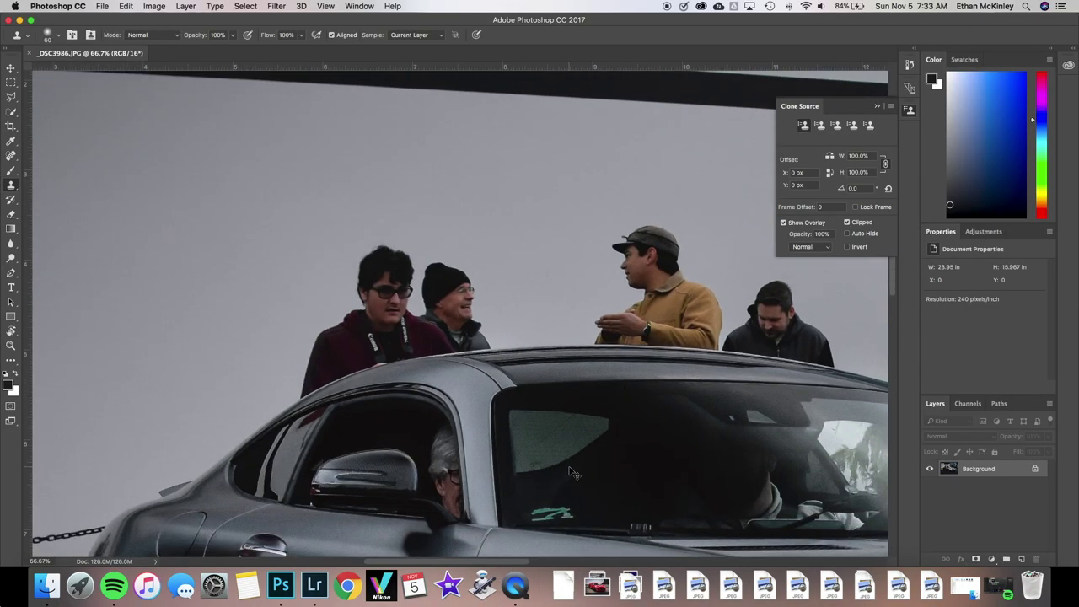
Sample clean grey wall and clone it over the bystanders' heads.
key("super+plus")
left_click(294, 160, "alt")
mouse_move(316, 242)
left_mouse_down()
mouse_move(313, 229)
mouse_move(373, 248)
mouse_move(463, 253)
mouse_move(477, 242)
mouse_move(414, 298)
left_mouse_up()
key("super+plus")
key("super+plus")
scroll(501, 308, "left", 5)
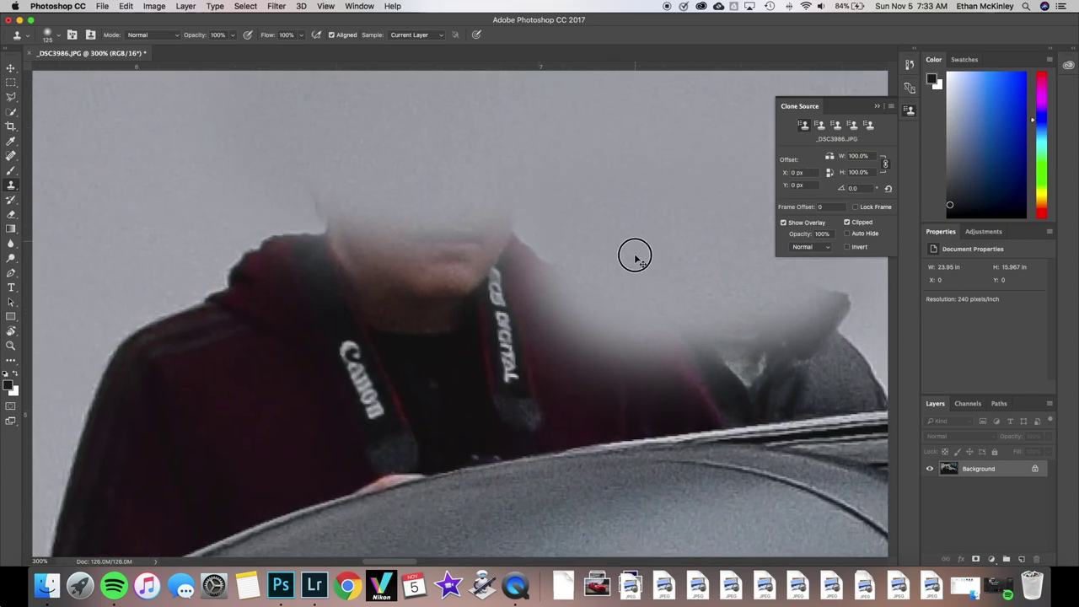
scroll(635, 255, "up", 1)
Raise clone brush hardness to 72% and clone wall over the remaining head and camera strap.
left_click(72, 35)
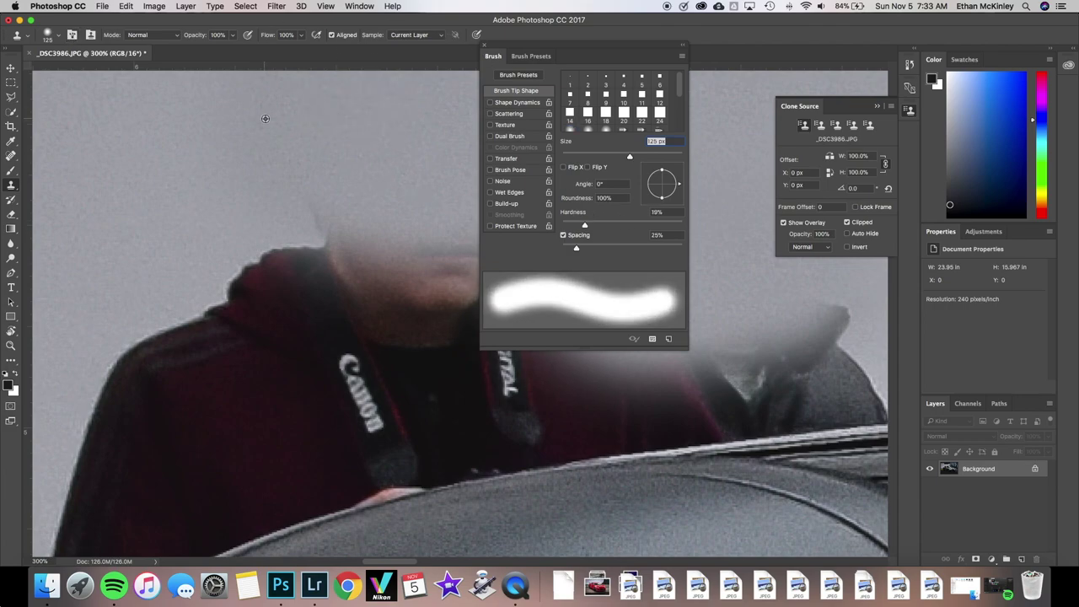
scroll(265, 193, "up", 3)
left_click_drag(562, 225, 648, 224)
scroll(325, 251, "down", 3)
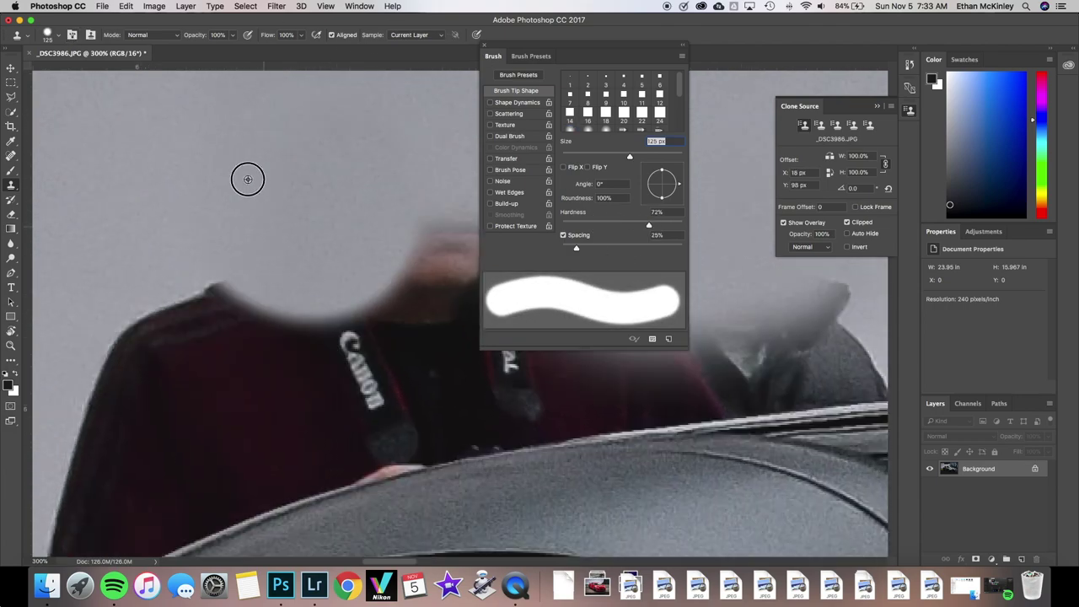
left_click_drag(121, 121, 132, 289)
left_click_drag(155, 218, 249, 284)
mouse_move(198, 365)
left_mouse_down()
mouse_move(277, 338)
mouse_move(197, 347)
left_mouse_up()
Clone wall over the remaining dark strap area and the strap lettering at the bottom.
key("F5")
mouse_move(236, 161)
left_mouse_down()
mouse_move(396, 328)
mouse_move(494, 362)
mouse_move(494, 373)
mouse_move(498, 349)
mouse_move(776, 333)
left_mouse_up()
scroll(765, 337, "up", 3)
scroll(483, 270, "down", 3)
left_click_drag(385, 362, 314, 324)
scroll(751, 115, "down", 3)
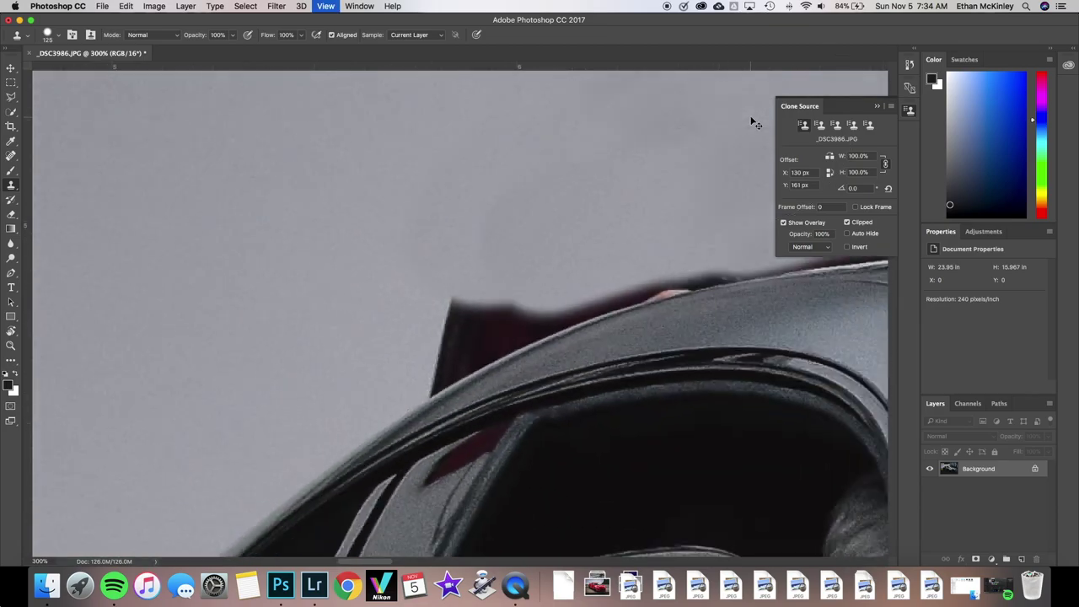
scroll(751, 116, "down", 3)
scroll(751, 116, "down", 2)
scroll(645, 123, "up", 2)
Spot-heal the wall smudges with Content-Aware, then clone over the dark red roofline fringe.
key("j")
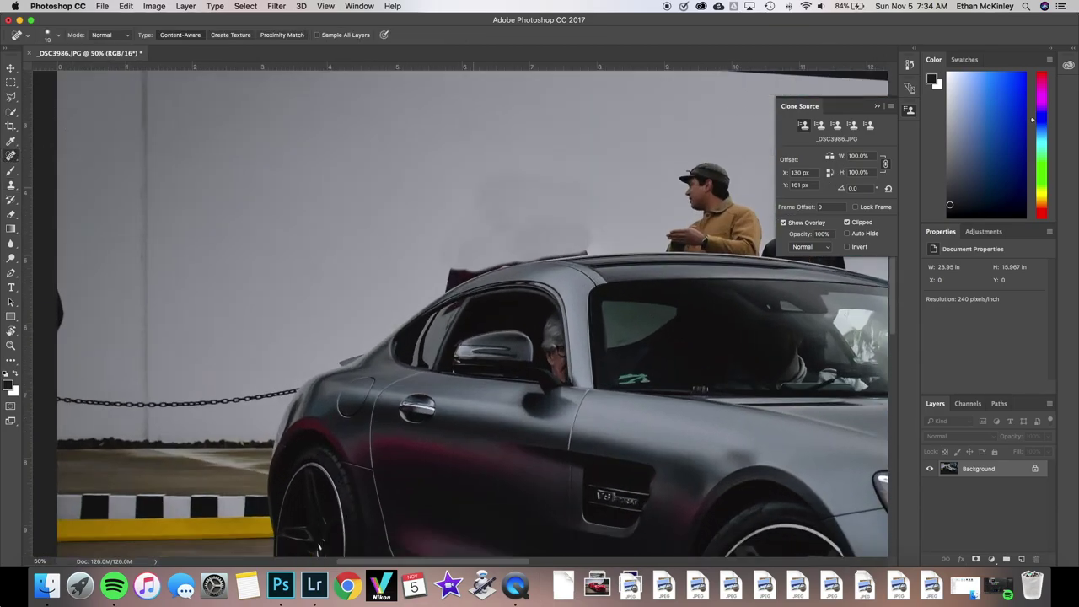
left_click_drag(443, 225, 585, 236)
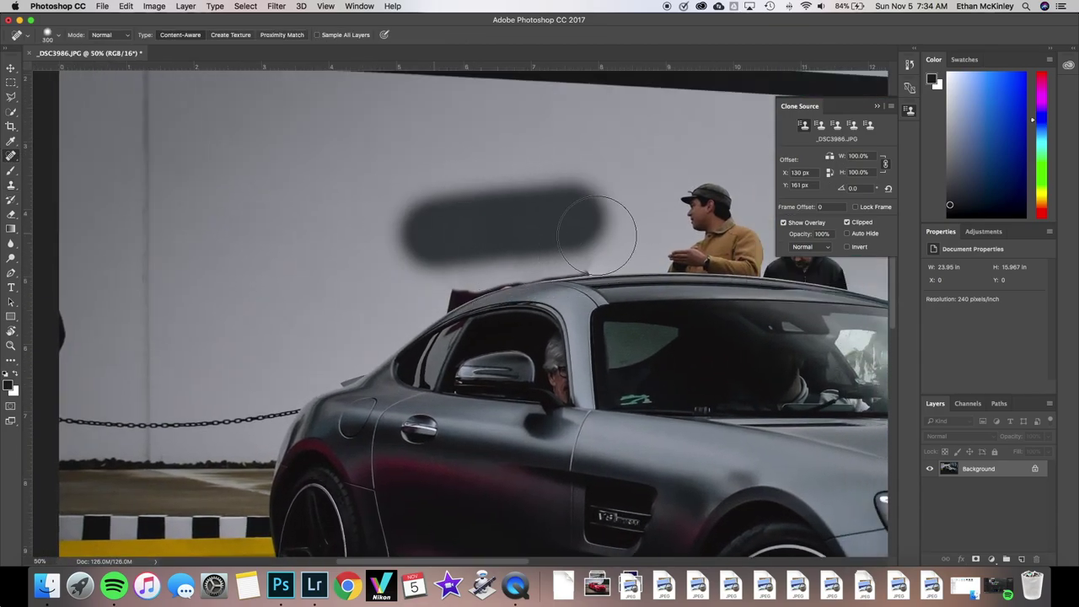
mouse_move(494, 217)
left_mouse_down()
mouse_move(593, 219)
mouse_move(576, 183)
mouse_move(544, 158)
left_mouse_up()
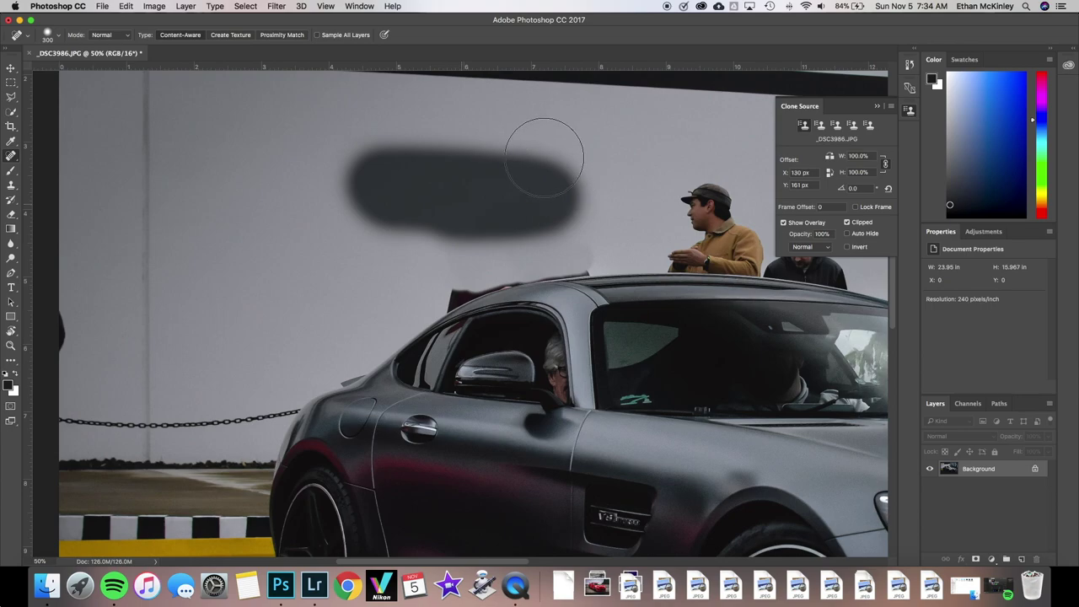
key("super+0")
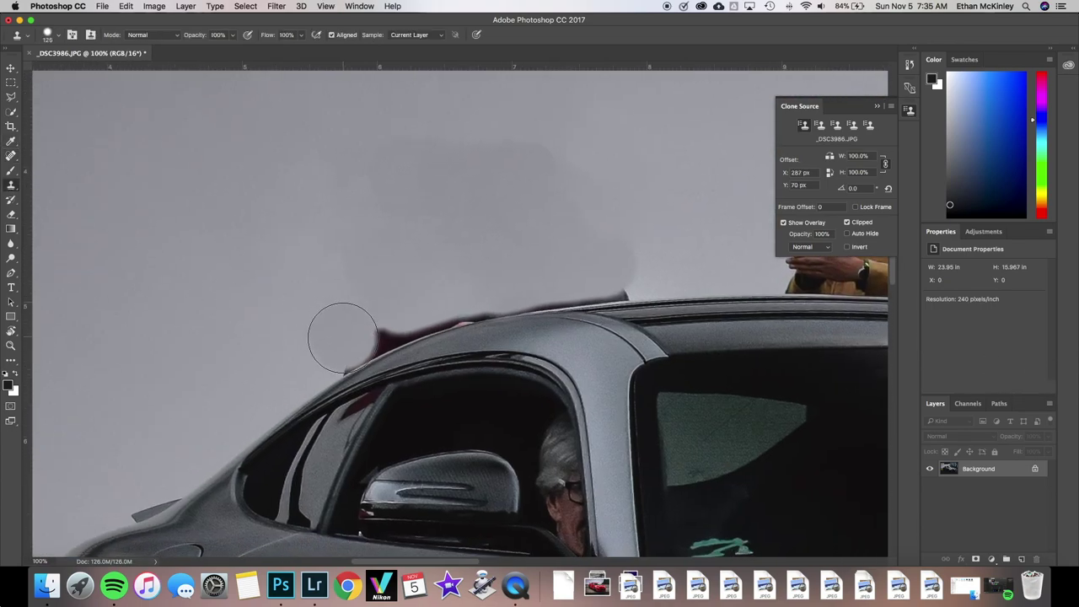
mouse_move(342, 337)
left_mouse_down()
mouse_move(433, 284)
mouse_move(326, 326)
mouse_move(440, 284)
mouse_move(606, 268)
left_mouse_up()
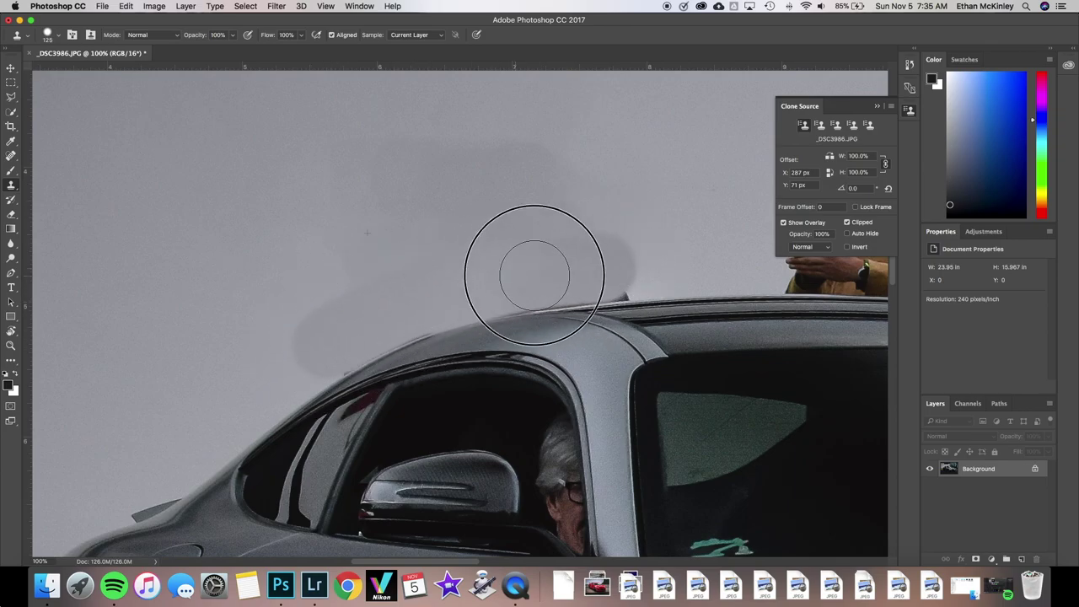
Set Clone Stamp hardness to 0% and clone away the grey shadow band above the roof.
left_click(168, 36)
left_click(56, 35)
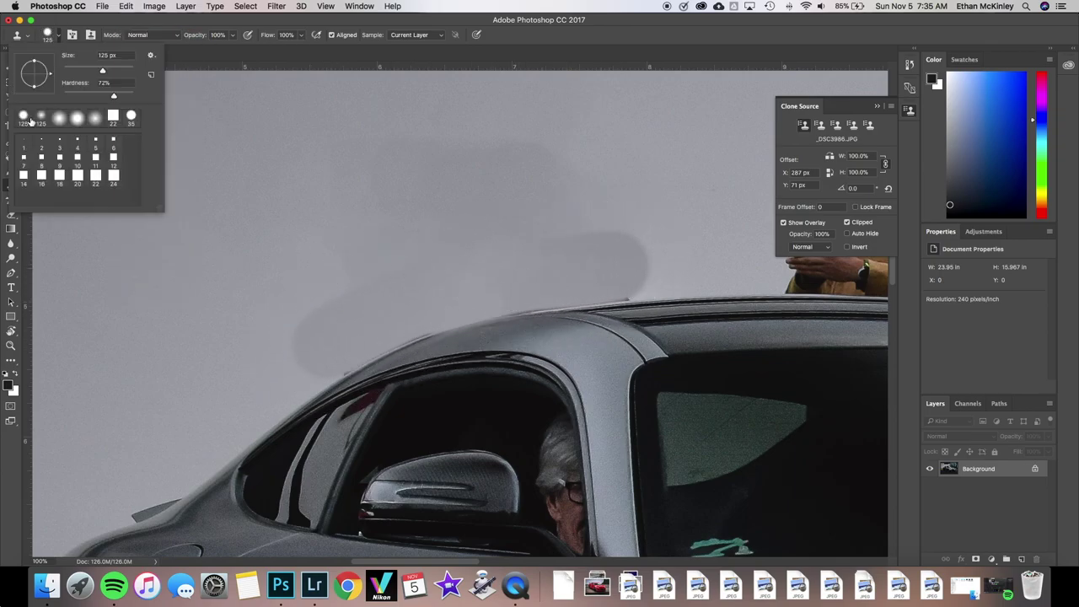
left_click(379, 173)
mouse_move(645, 249)
left_mouse_down()
mouse_move(376, 241)
mouse_move(295, 345)
left_mouse_up()
key("super+minus")
key("super+minus")
key("super+minus")
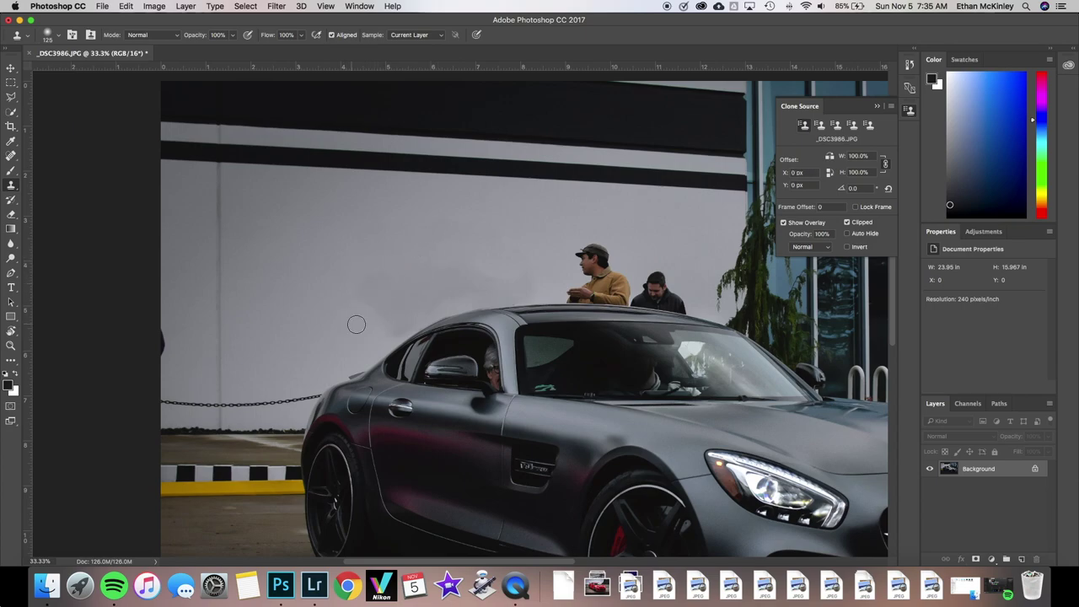
scroll(378, 271, "right", 2)
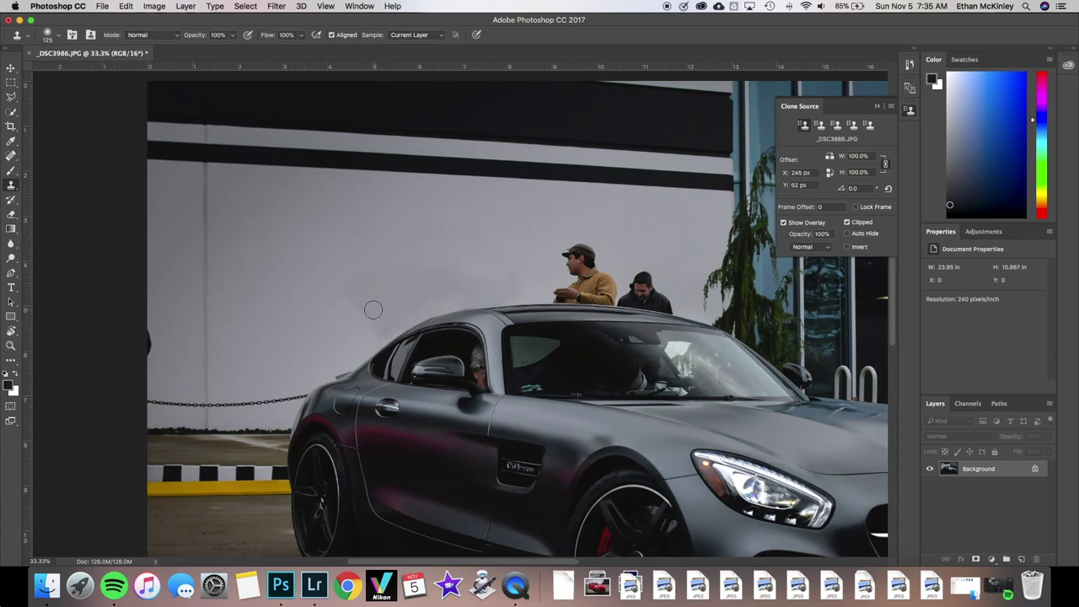
Resample a clean wall patch and marquee-select a rectangle of plain wall.
left_click(55, 38)
left_click(151, 55)
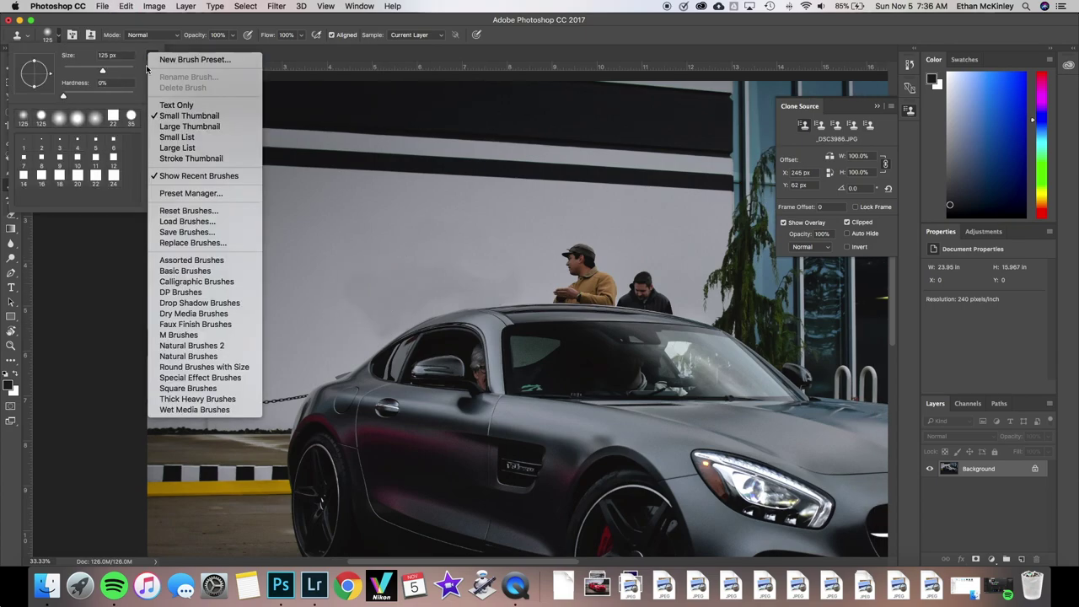
left_click(340, 289, "alt")
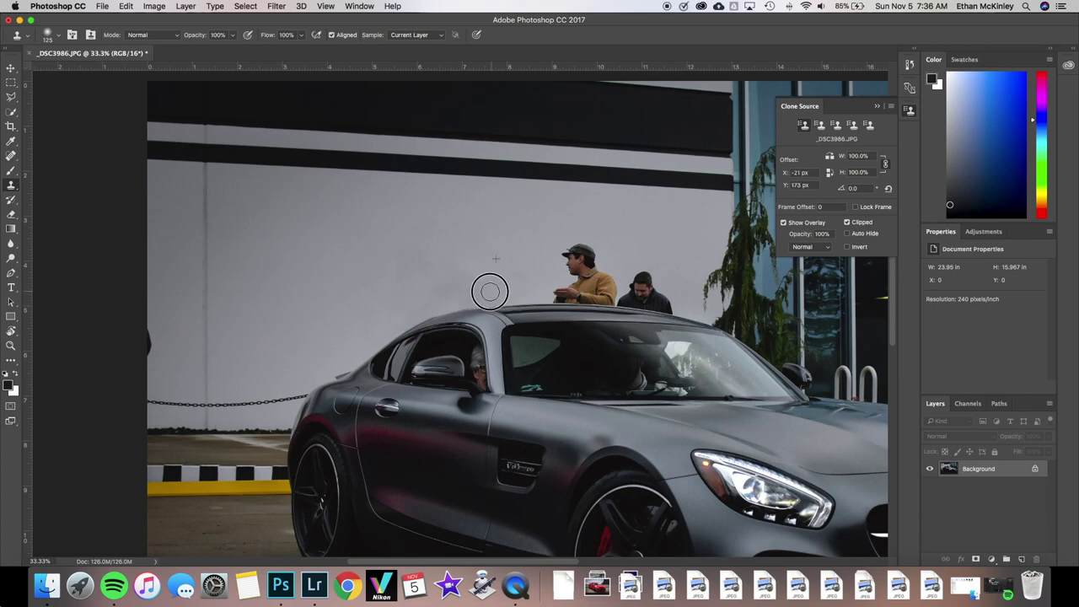
left_click(11, 82)
left_click_drag(321, 247, 419, 313)
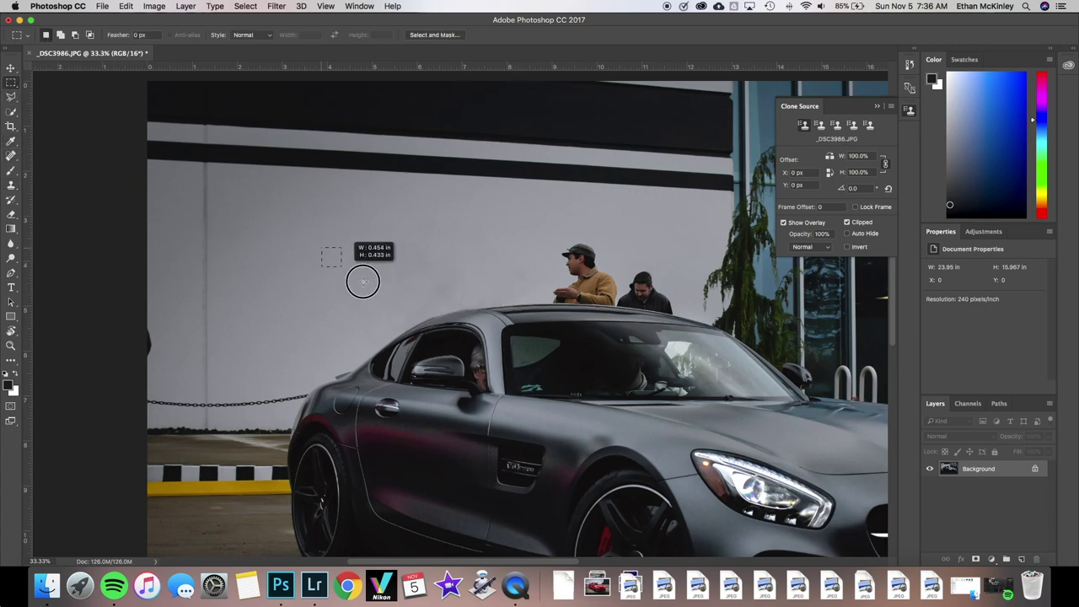
Copy the selected wall patch to a new layer, shift it right, and spot-heal near the man.
right_click(377, 287)
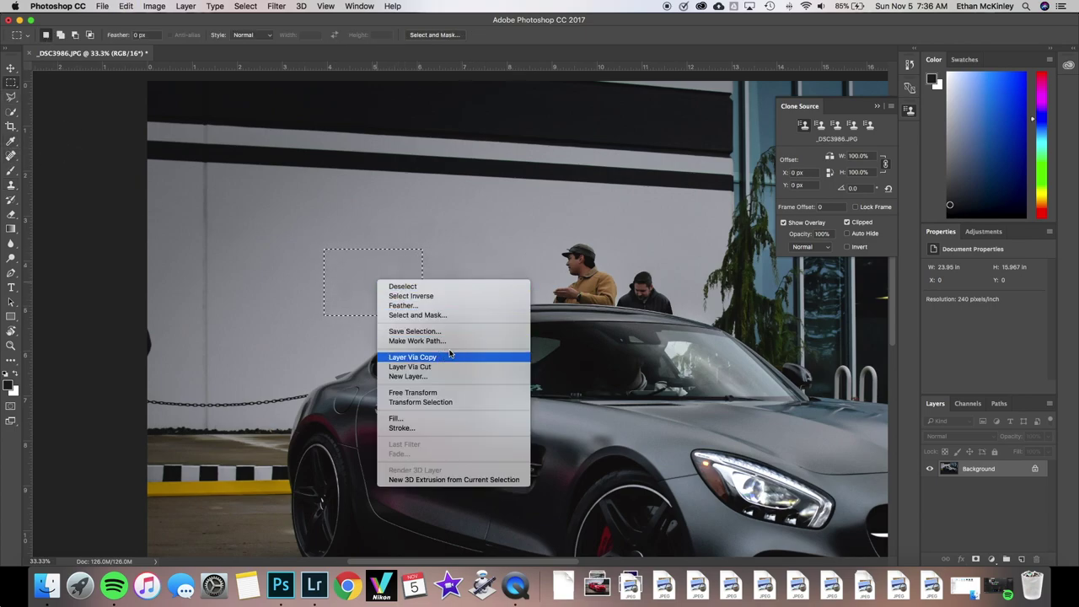
left_click(413, 357)
key("v")
mouse_move(377, 286)
left_mouse_down()
mouse_move(450, 280)
mouse_move(435, 270)
left_mouse_up()
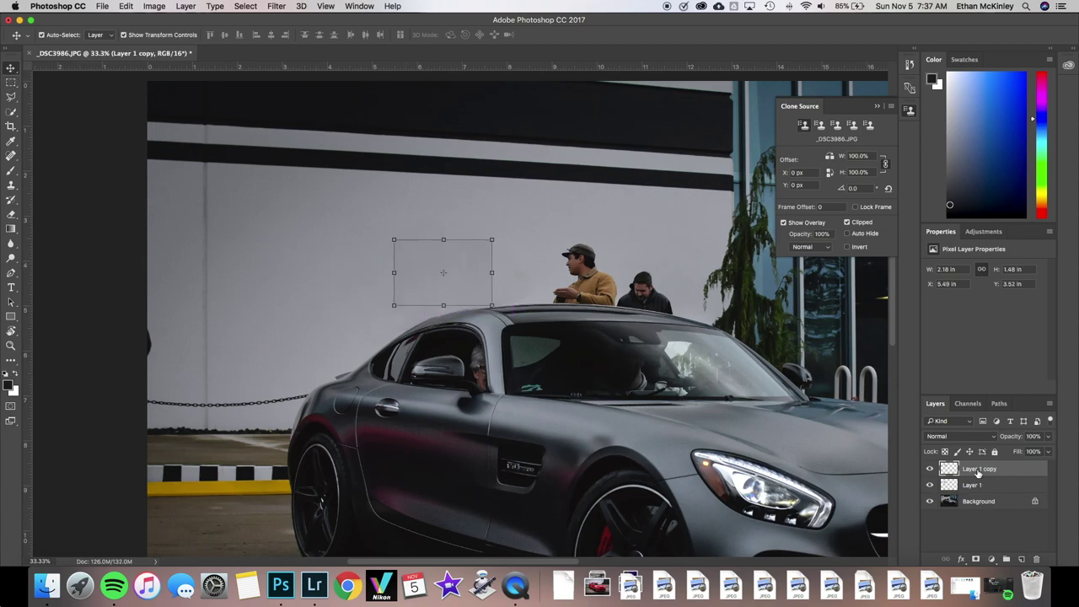
left_click_drag(978, 475, 980, 492)
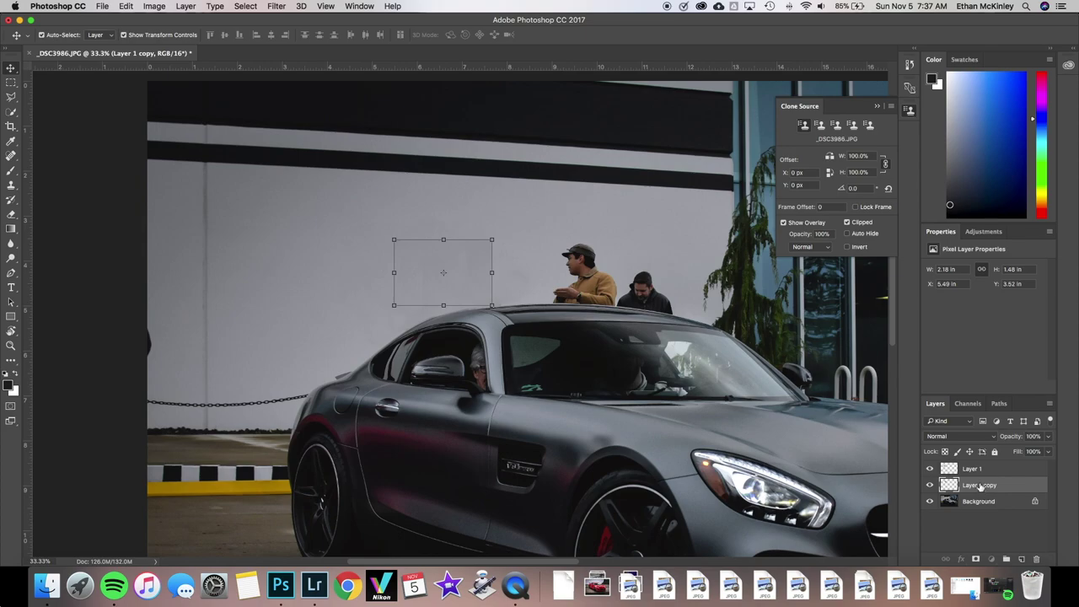
left_click(977, 500)
key("j")
left_click_drag(455, 232, 497, 257)
Unlock the background layer and merge the wall patch layers, leaving Layer 1 and Layer 0.
left_click_drag(989, 520, 984, 503)
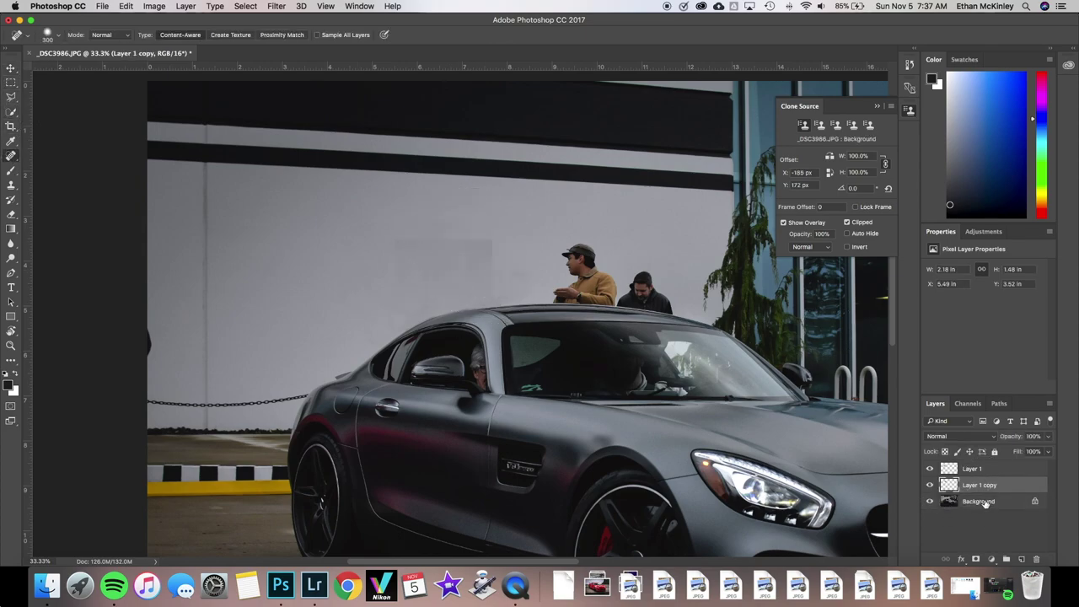
left_click(1036, 502)
mouse_move(978, 500)
left_mouse_down()
mouse_move(978, 463)
mouse_move(1003, 509)
left_mouse_up()
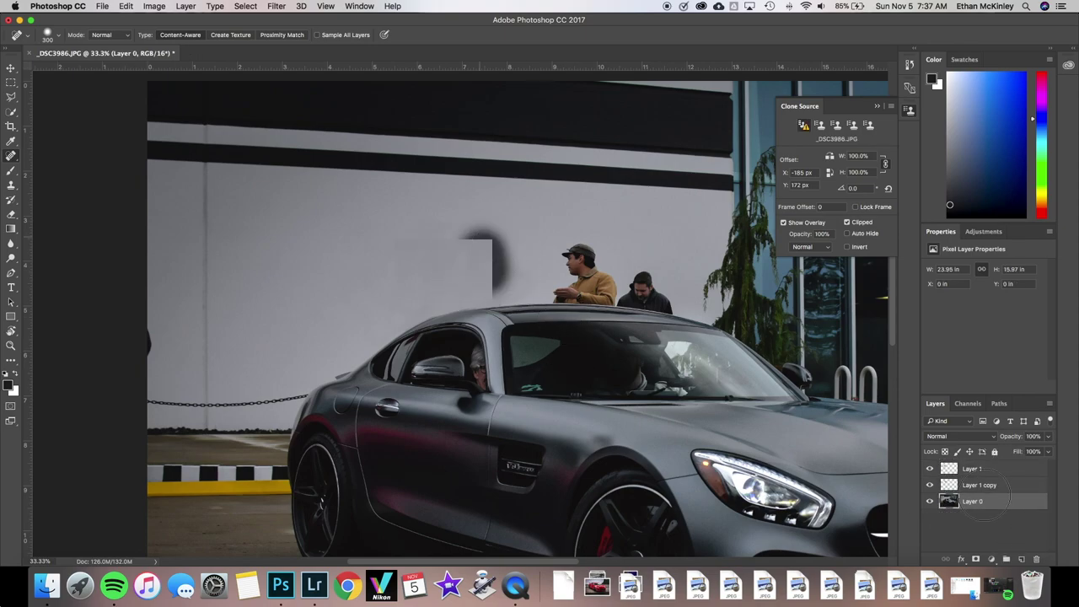
left_click(972, 467)
left_click(978, 485, "shift")
right_click(1012, 481)
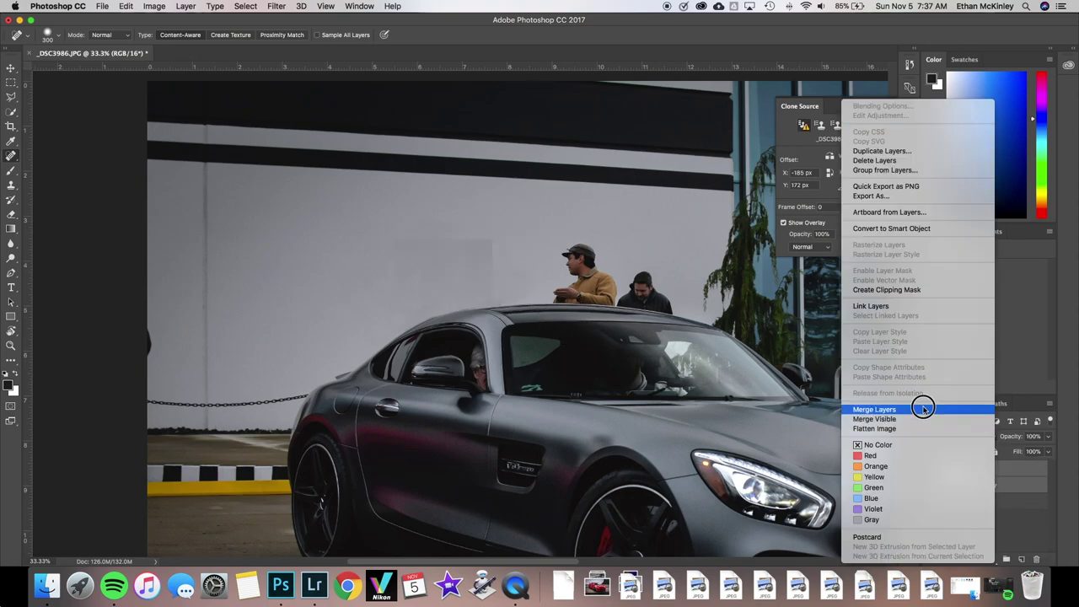
left_click(922, 410)
left_click_drag(530, 287, 522, 302)
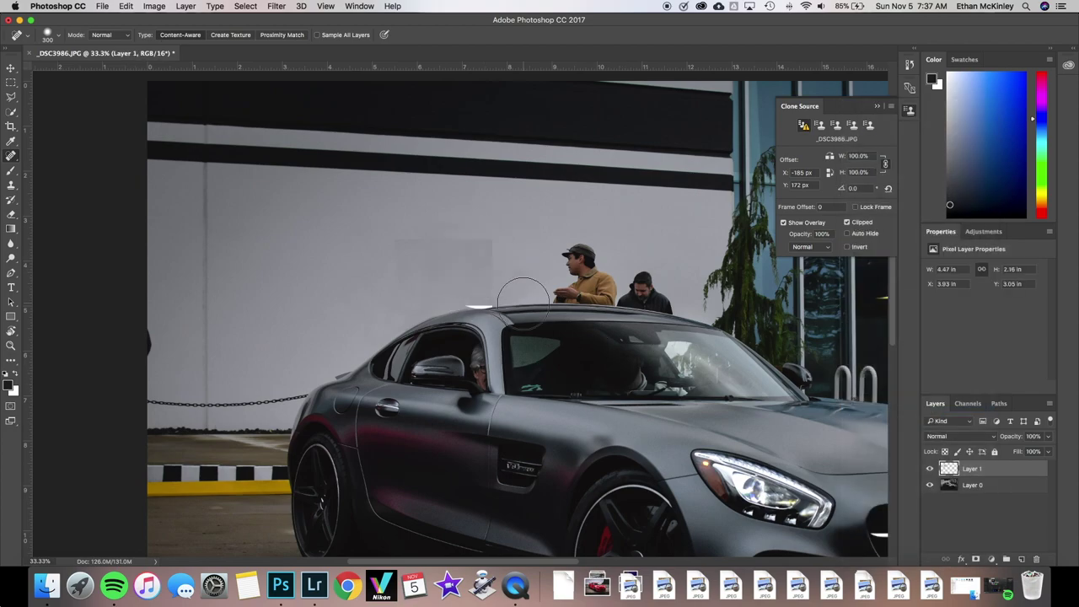
left_click(978, 485)
left_click(988, 472)
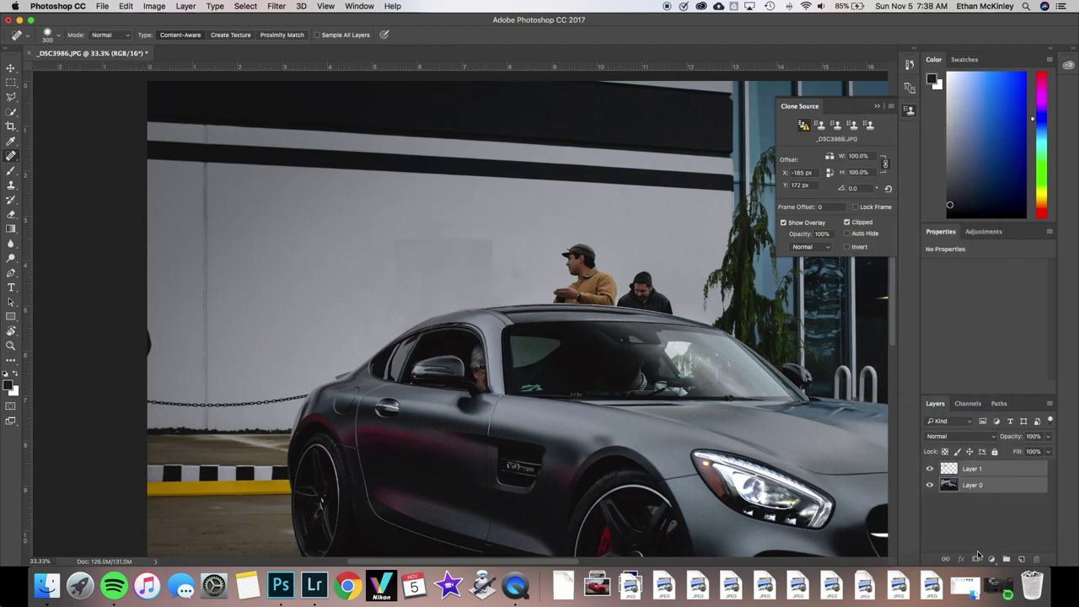
Merge the patch layer into the photo and spot-heal several areas of the wall above the car.
right_click(1016, 538)
left_click(911, 413)
mouse_move(502, 257)
left_mouse_down()
mouse_move(411, 251)
mouse_move(385, 265)
mouse_move(523, 287)
left_mouse_up()
key("super+equal")
mouse_move(504, 244)
left_mouse_down()
mouse_move(360, 241)
mouse_move(373, 261)
left_mouse_up()
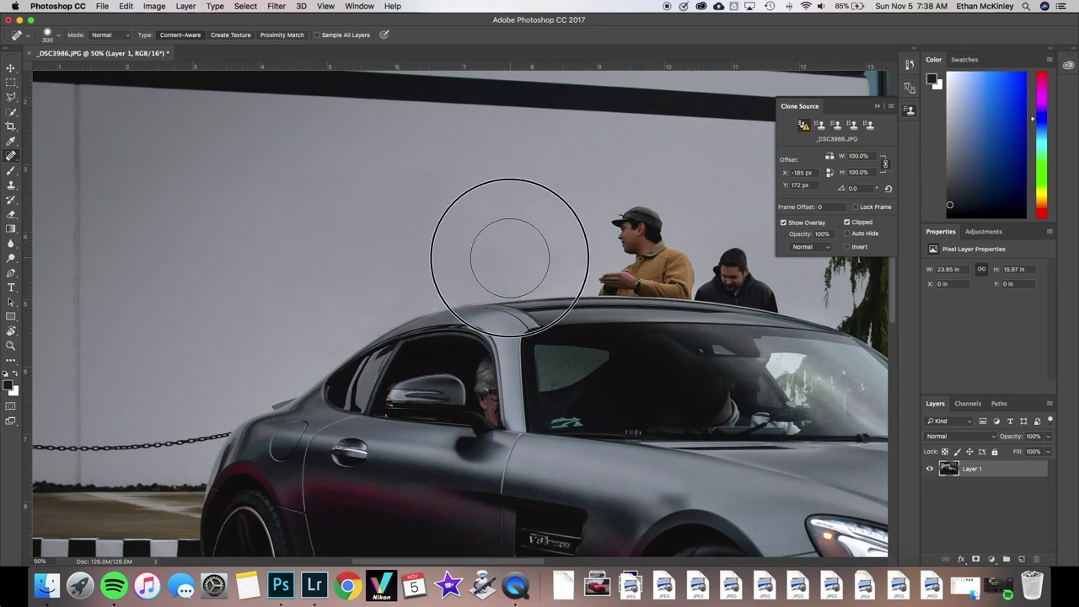
left_click_drag(506, 241, 314, 302)
key("super+minus")
key("super+minus")
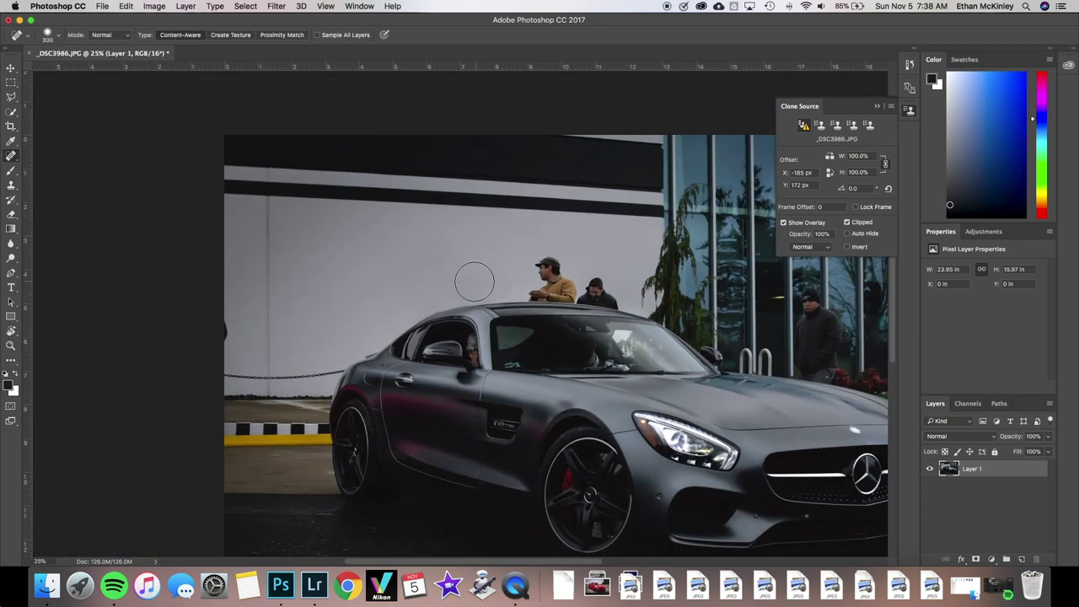
left_click_drag(475, 280, 408, 295)
Zoom in and clone wall texture over the men's heads, cap, tan jacket and hands.
key("super+plus")
key("super+plus")
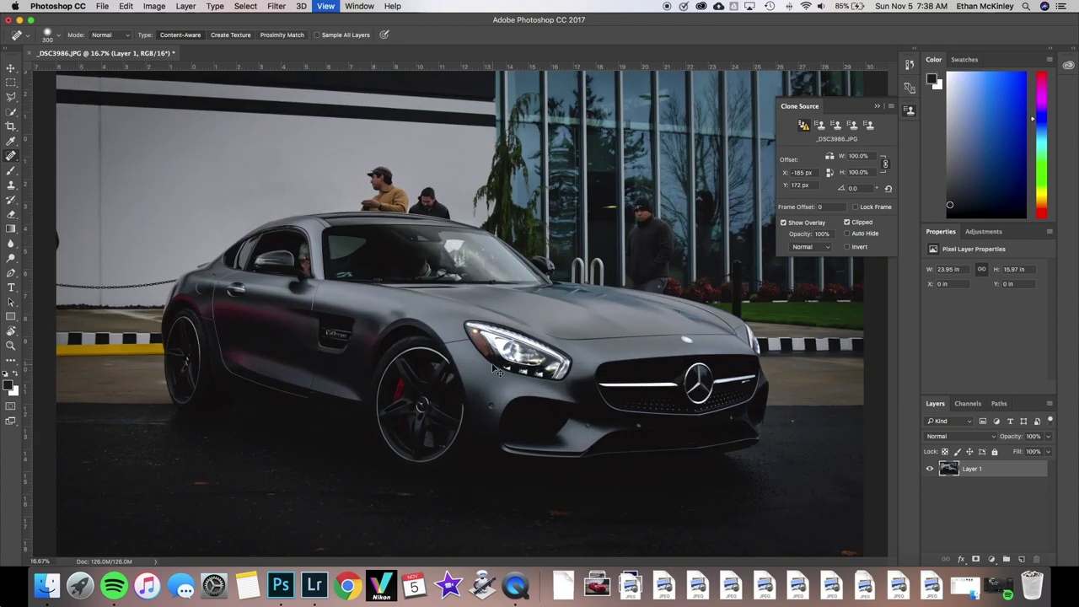
key("super+plus")
key("s")
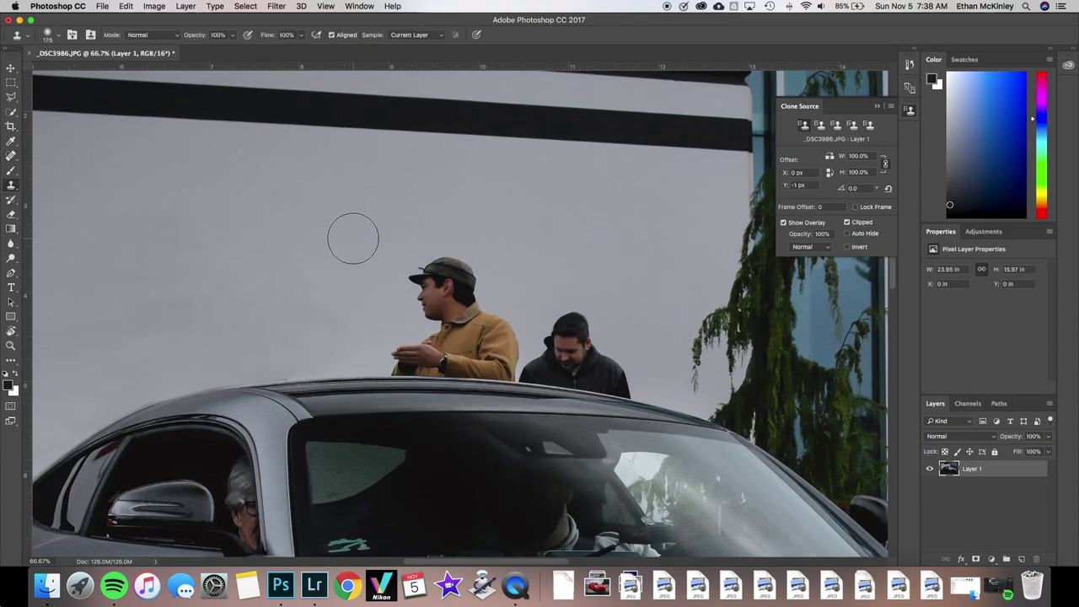
left_click_drag(354, 238, 422, 301)
left_click(358, 292, "alt")
mouse_move(358, 292)
left_mouse_down()
mouse_move(410, 269)
mouse_move(559, 276)
mouse_move(465, 289)
mouse_move(443, 308)
left_mouse_up()
left_click(559, 276, "alt")
mouse_move(557, 304)
left_mouse_down()
mouse_move(590, 354)
mouse_move(573, 342)
left_mouse_up()
left_click(582, 272, "alt")
mouse_move(481, 332)
left_mouse_down()
mouse_move(422, 326)
mouse_move(498, 325)
mouse_move(623, 350)
left_mouse_up()
Clone wall over the remaining tan jacket and the dark smudge along the roof.
left_click(58, 35)
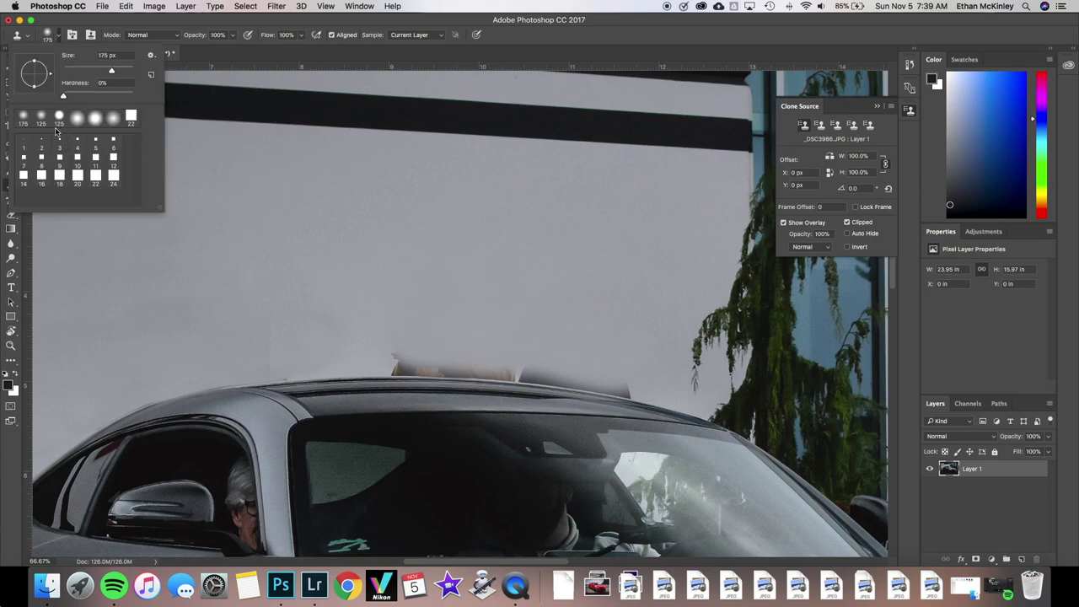
scroll(508, 320, "up", 2)
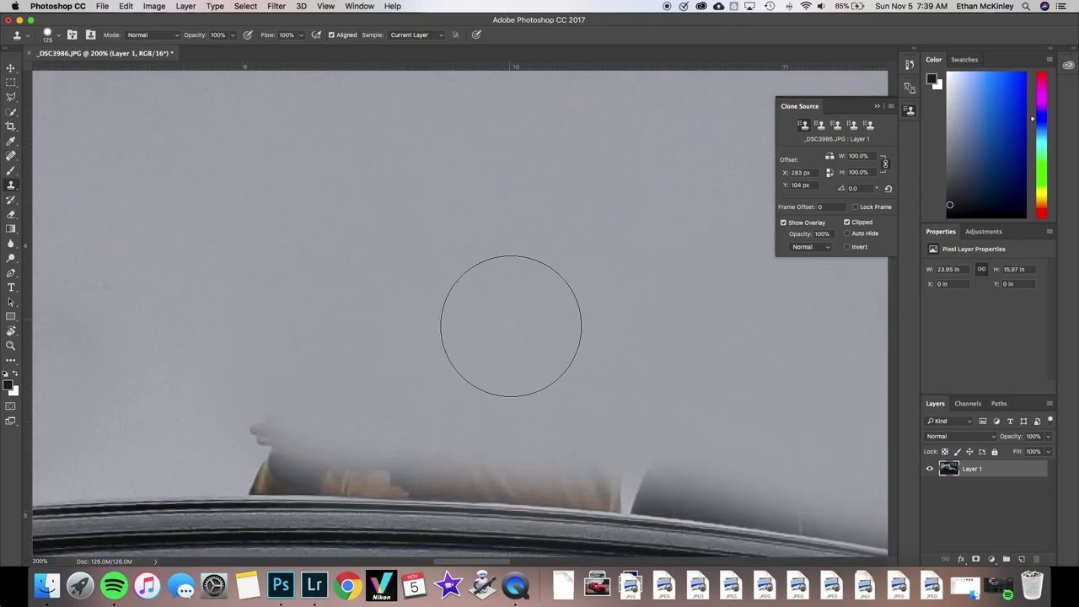
left_click(395, 204, "alt")
left_click_drag(305, 439, 479, 464)
left_click(424, 315, "alt")
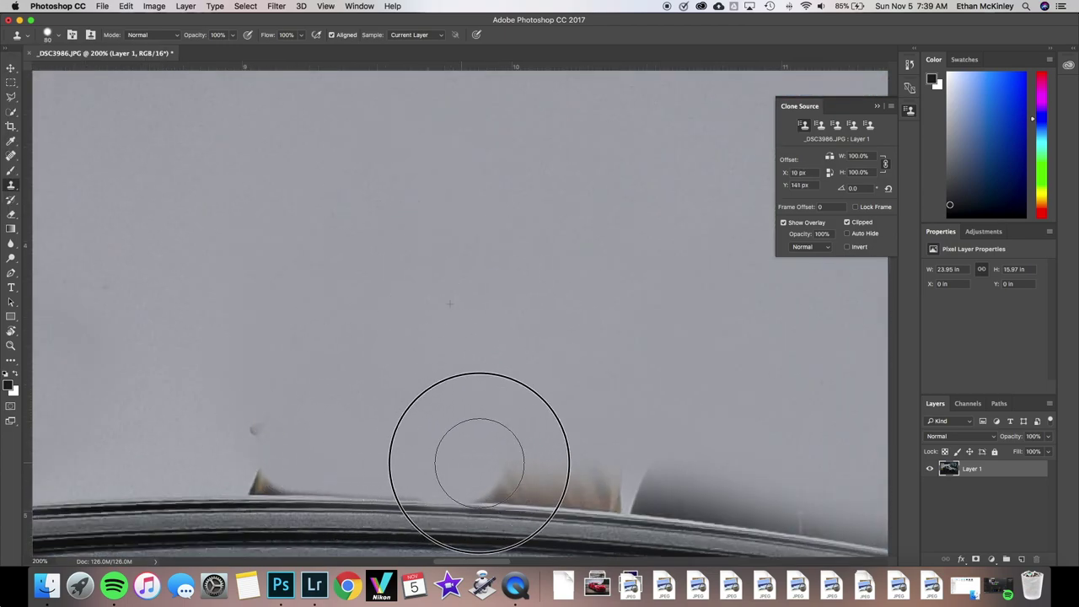
scroll(302, 392, "right", 5)
mouse_move(301, 392)
left_mouse_down()
mouse_move(422, 380)
mouse_move(747, 445)
left_mouse_up()
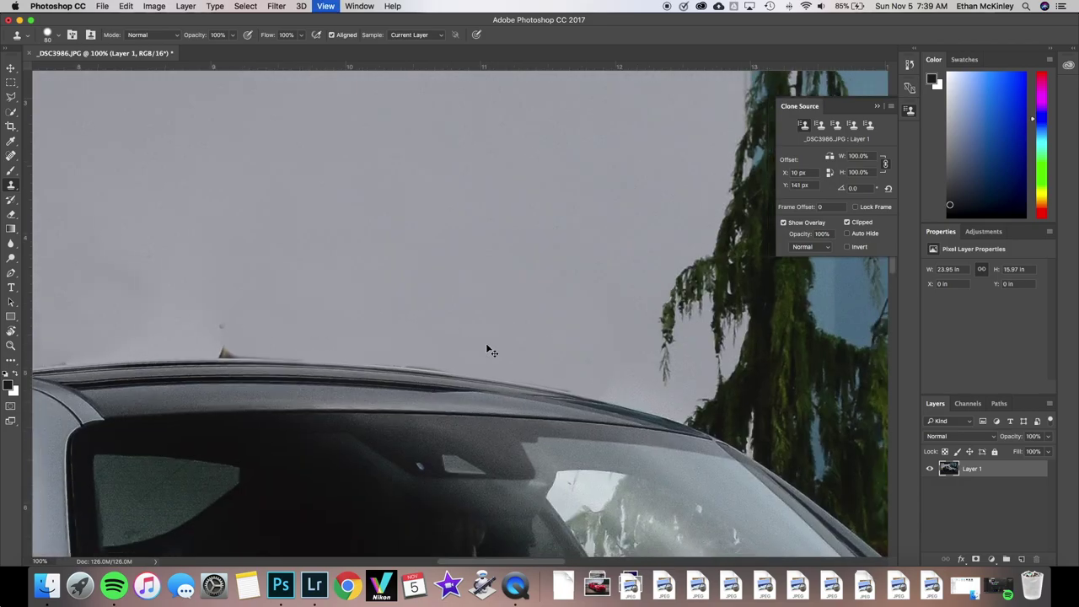
scroll(486, 345, "down", 5)
Spot-heal a blemish on the wall just above the car's roof.
key("j")
left_click(346, 296)
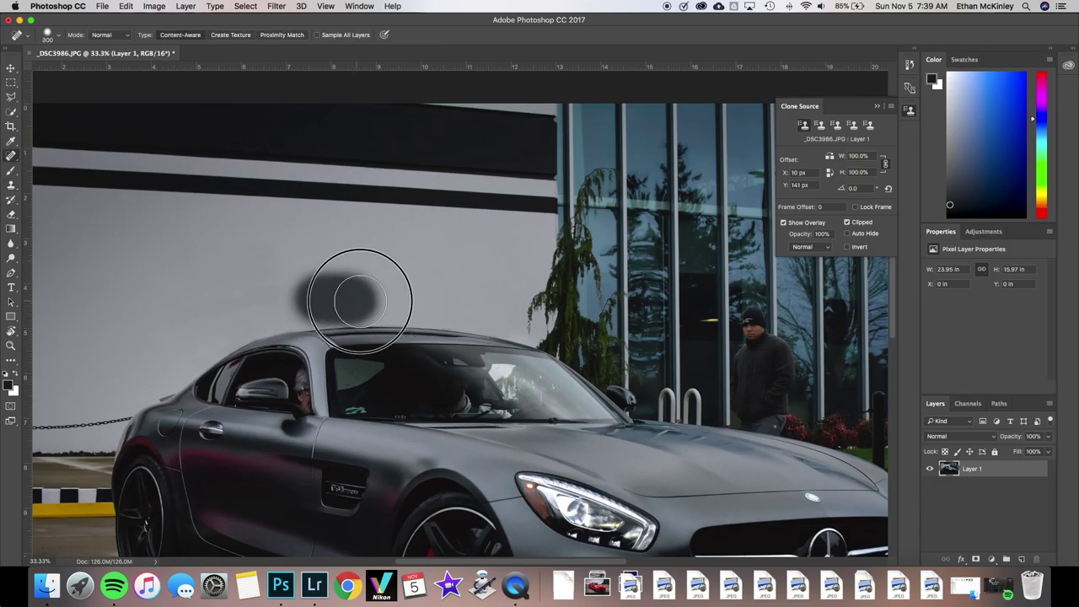
scroll(558, 293, "down", 2)
scroll(590, 253, "up", 2)
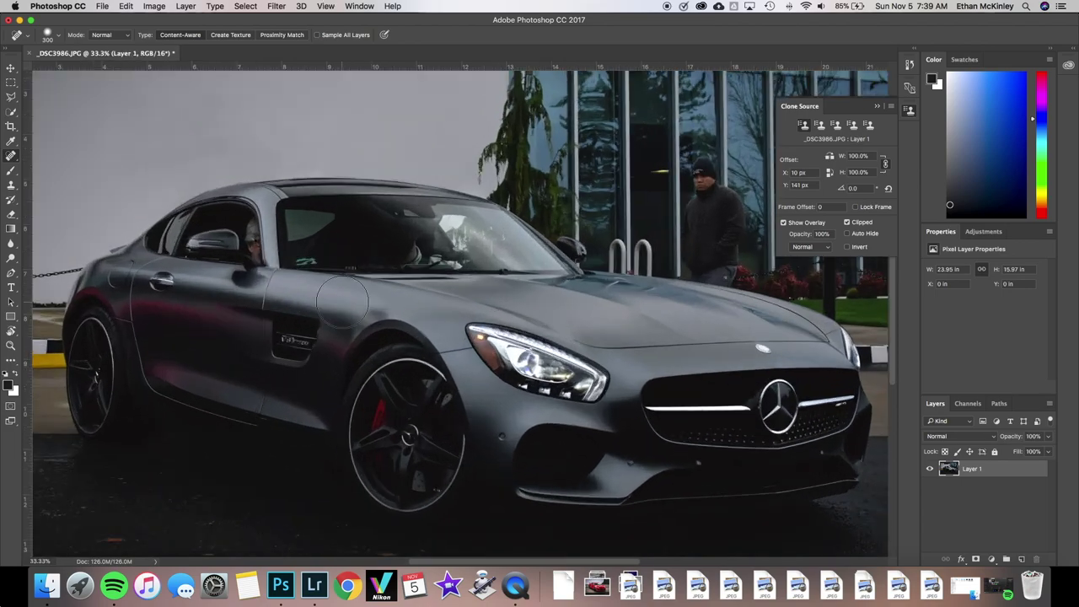
scroll(506, 236, "up", 1)
scroll(294, 236, "up", 1)
scroll(85, 144, "up", 1)
Clone the window pillar, jacket texture and tree reflection over the man's shoulder, chest and head.
key("s")
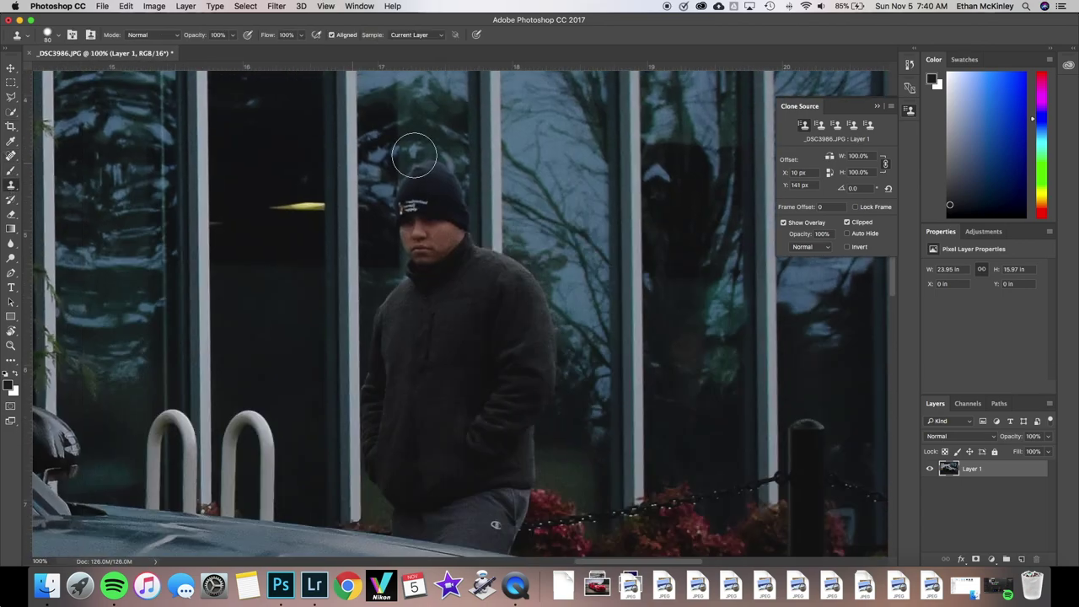
mouse_move(489, 249)
left_mouse_down()
mouse_move(481, 272)
mouse_move(496, 367)
left_mouse_up()
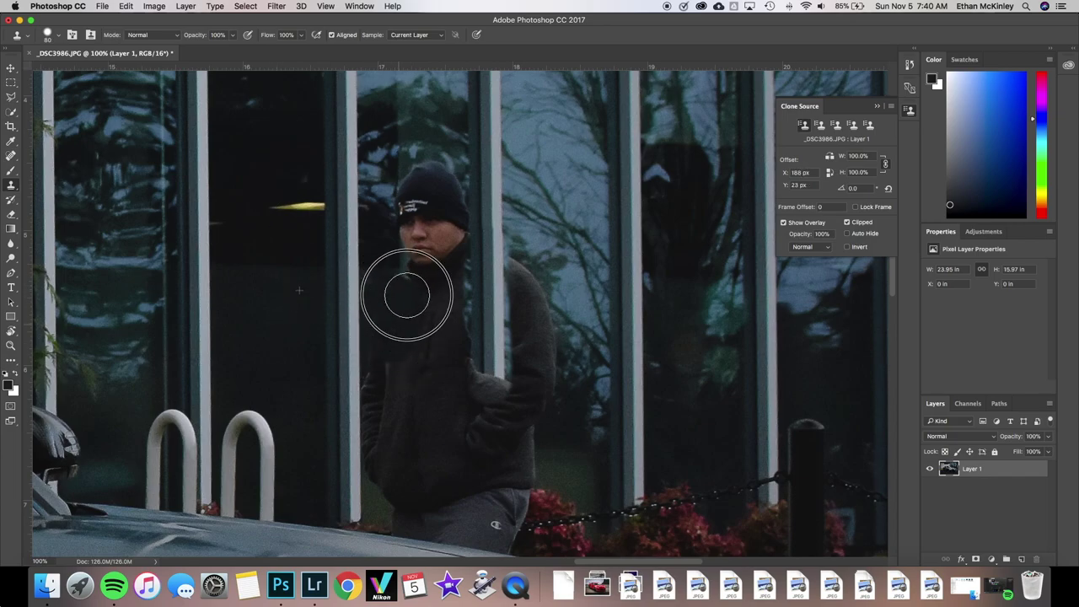
left_click(50, 36)
key("Return")
left_click(357, 325, "alt")
left_click_drag(421, 313, 446, 294)
left_click_drag(415, 248, 430, 334)
left_click(434, 160, "alt")
left_click_drag(429, 282, 432, 456)
Cover the man's raised arm and hooded head with window, branch and frame reflections.
scroll(566, 244, "down", 5)
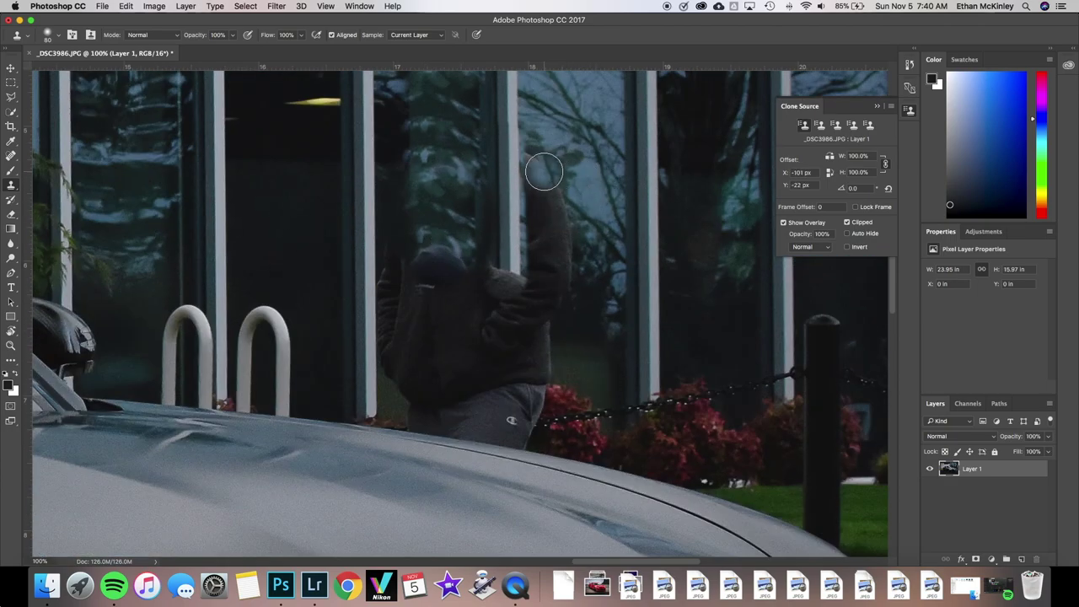
left_click(555, 130, "alt")
left_click_drag(531, 198, 535, 322)
left_click(506, 166, "alt")
left_click_drag(501, 286, 507, 386)
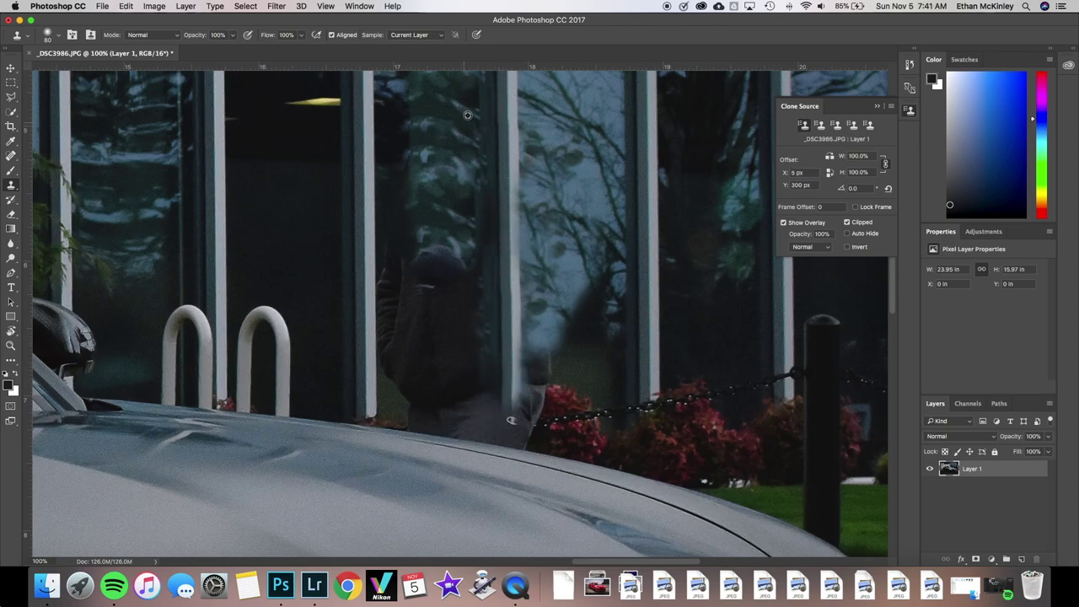
left_click(462, 194, "alt")
left_click_drag(465, 301, 406, 249)
left_click_drag(400, 191, 400, 253)
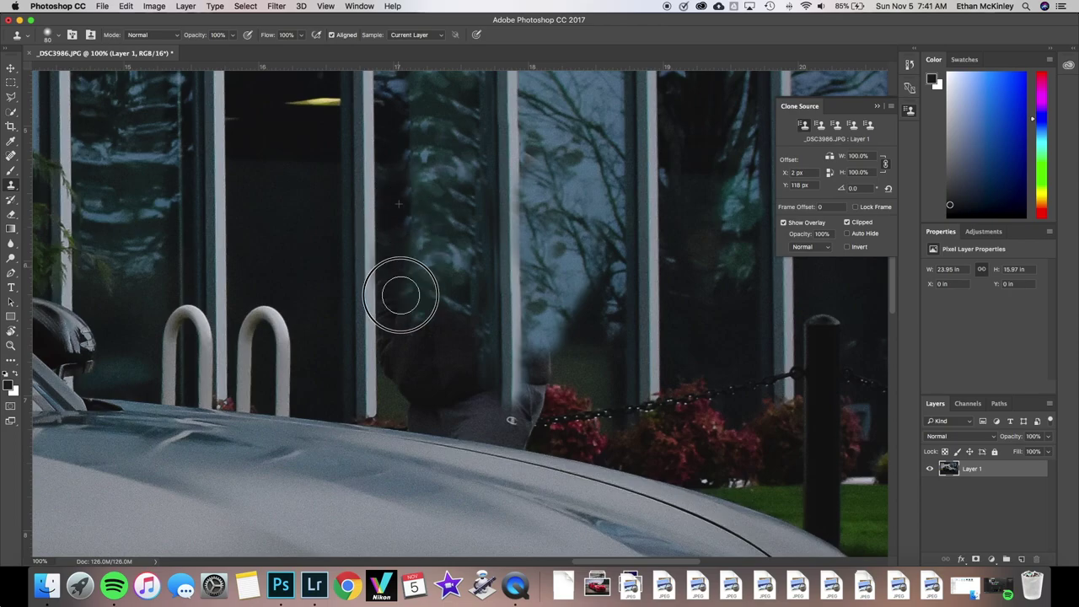
scroll(402, 257, "up", 5)
scroll(417, 273, "down", 6)
mouse_move(402, 469)
left_mouse_down()
mouse_move(404, 371)
mouse_move(454, 354)
left_mouse_up()
Sample near the red bushes and paint dark green over the blurry figure remnant with a 45 px brush.
left_click(249, 255, "alt")
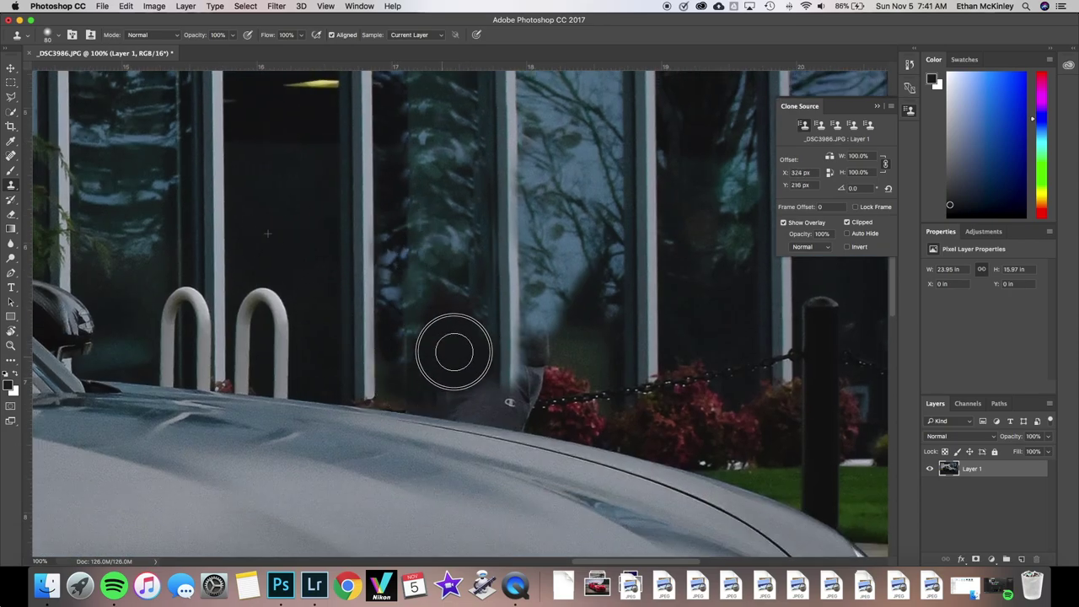
scroll(441, 373, "down", 3)
scroll(441, 374, "up", 4)
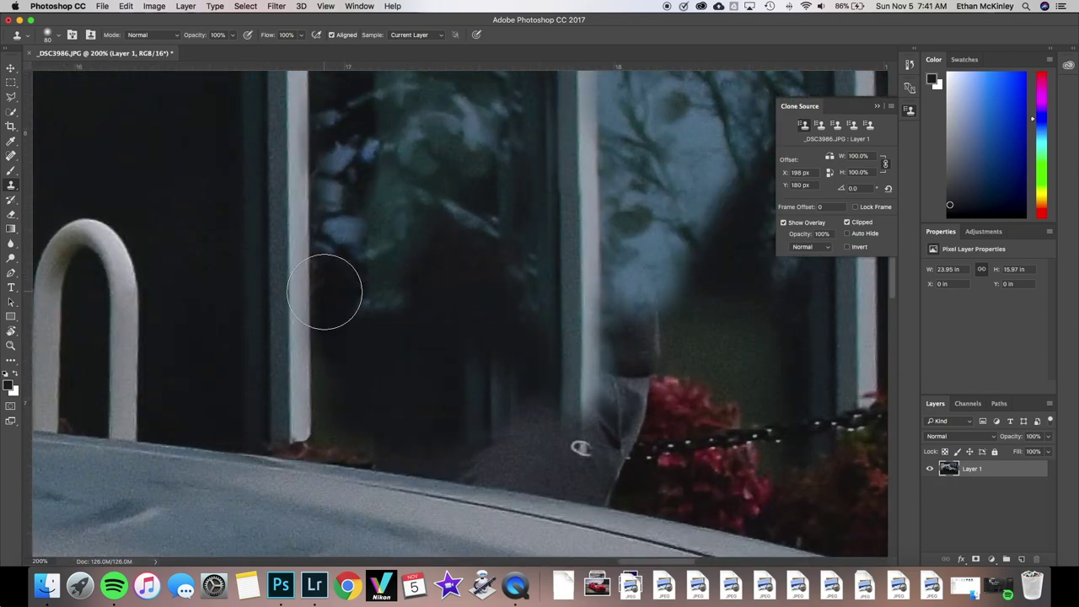
left_click(567, 396, "alt")
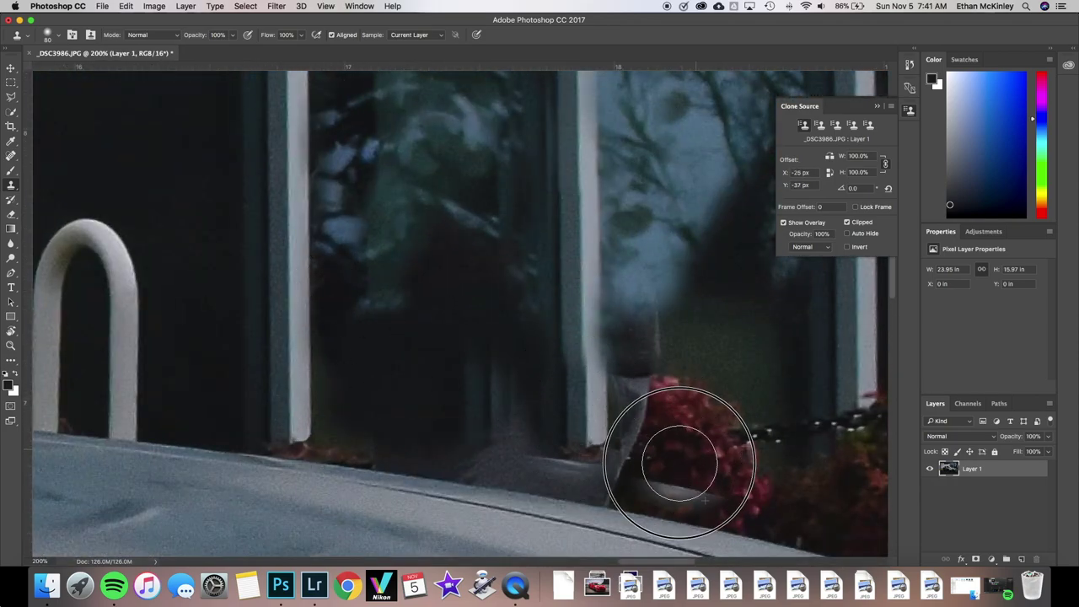
scroll(641, 392, "up", 1)
left_click_drag(431, 357, 237, 294)
key("bracketleft")
key("bracketleft")
key("bracketleft")
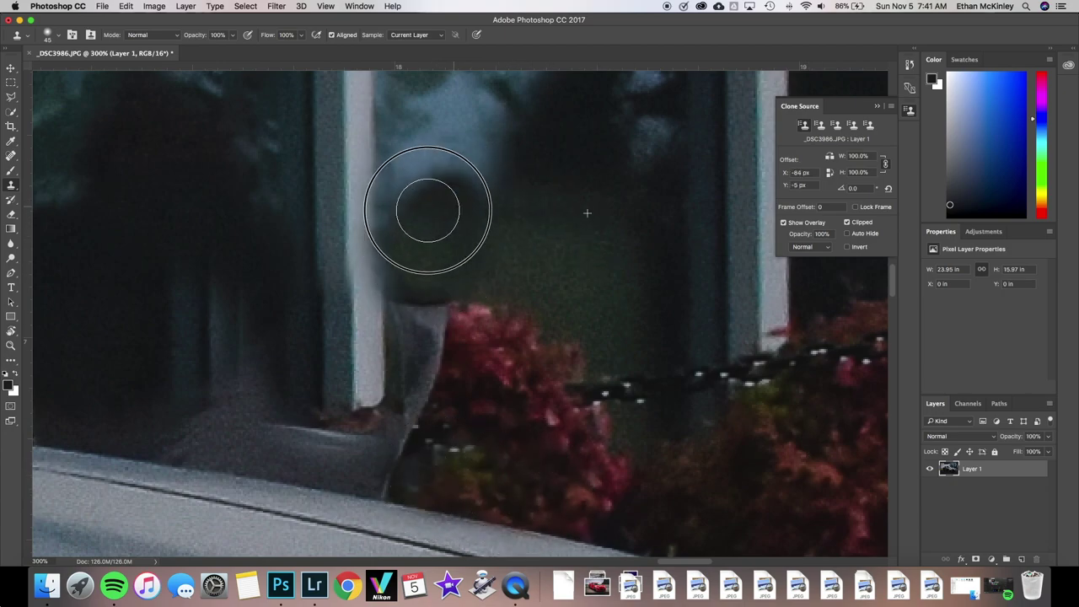
left_click_drag(424, 210, 510, 208)
Extend the white pillar over the grey figure, heal the lower-left wall, and paint red flowers in.
left_click(338, 123, "alt")
left_click_drag(353, 240, 349, 385)
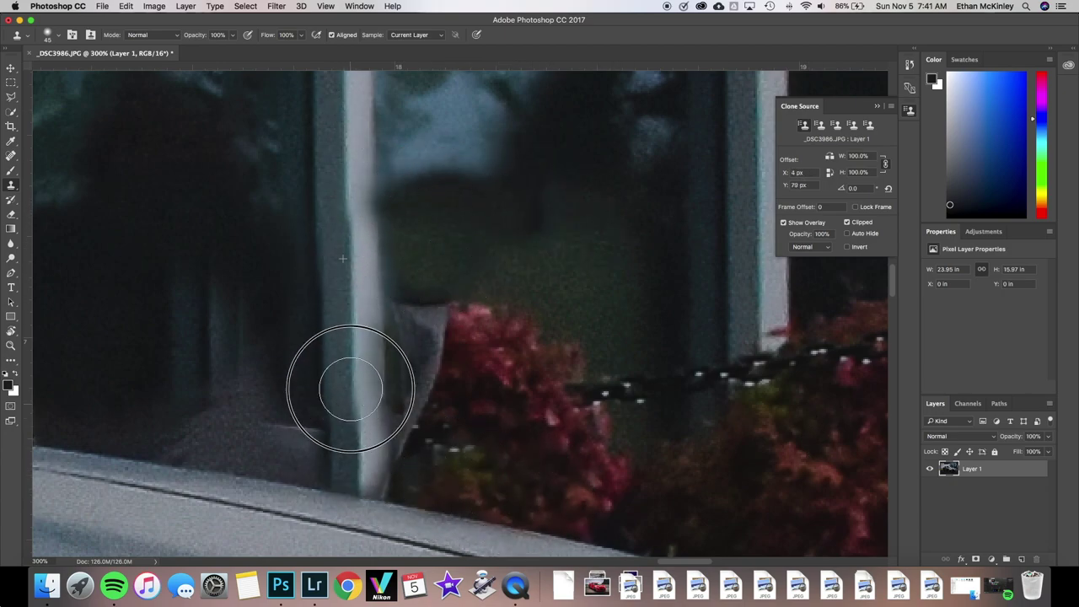
mouse_move(193, 337)
left_mouse_down()
mouse_move(218, 401)
mouse_move(295, 447)
left_mouse_up()
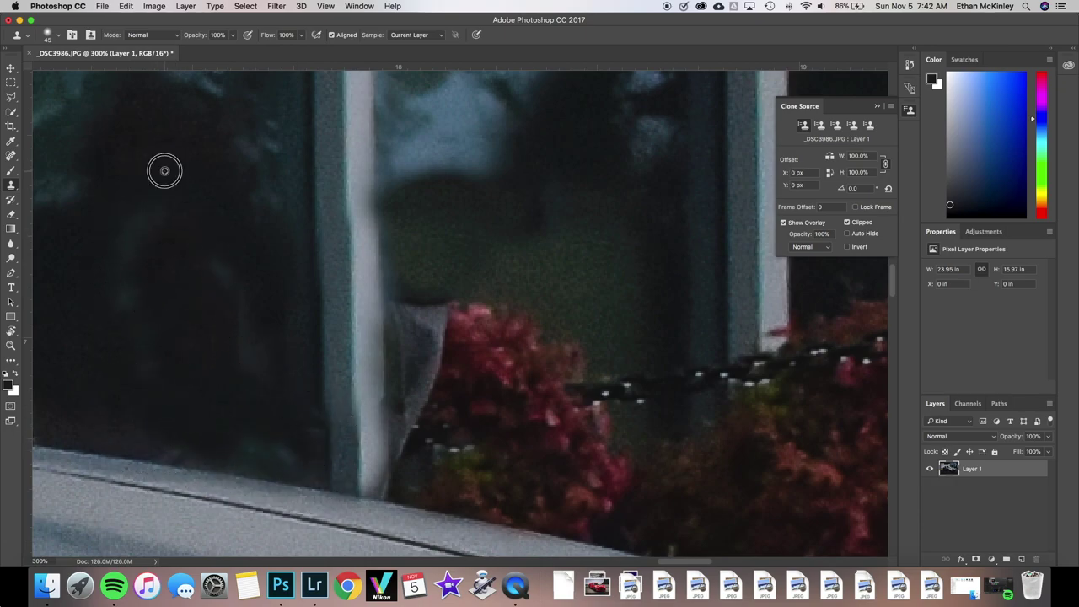
key("j")
key("[")
mouse_move(121, 245)
left_mouse_down()
mouse_move(181, 332)
mouse_move(188, 283)
mouse_move(113, 313)
mouse_move(211, 368)
left_mouse_up()
key("s")
left_click_drag(434, 325, 396, 455)
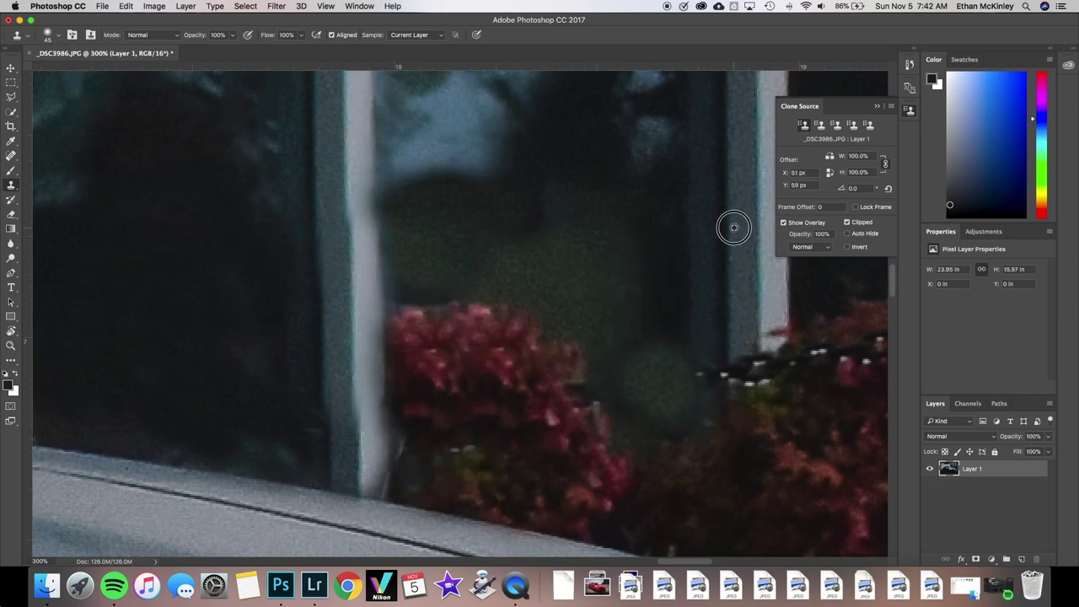
Clone over the dark branch shadow in the window.
scroll(660, 377, "right", 5)
scroll(545, 300, "right", 3)
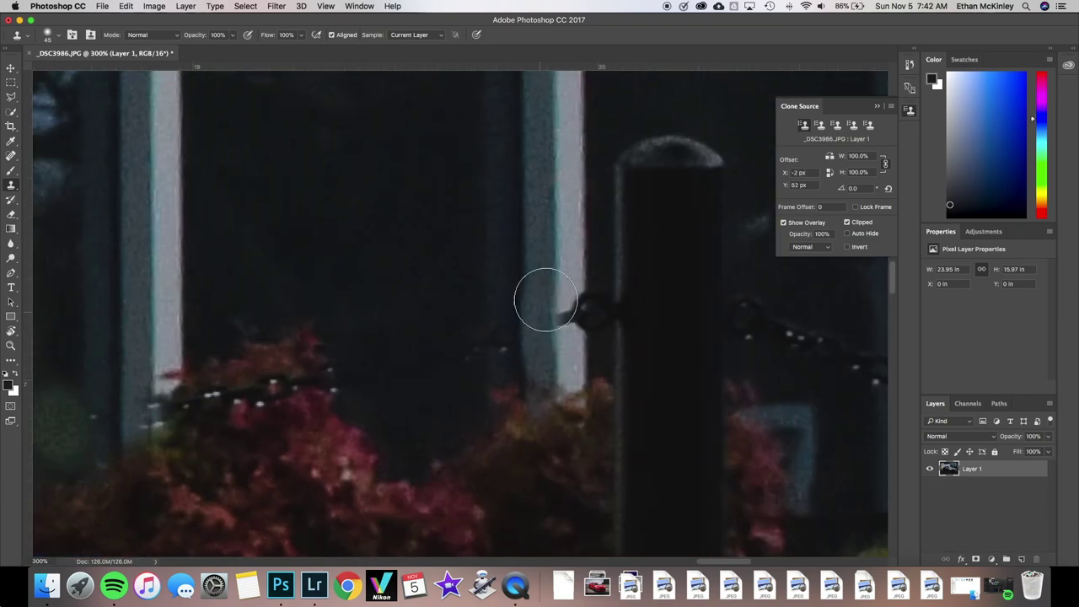
scroll(204, 410, "down", 5)
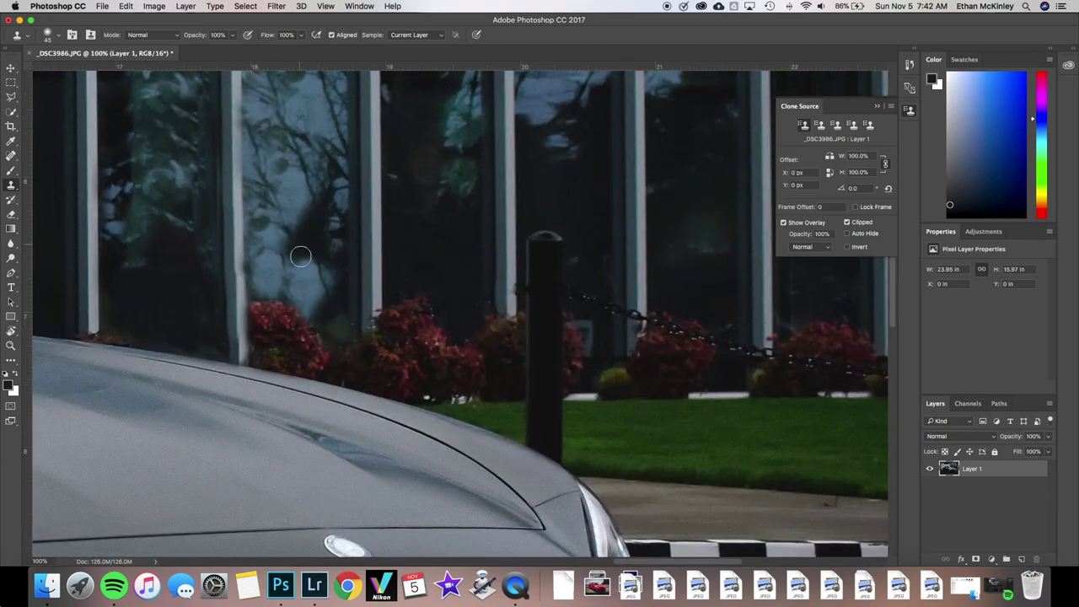
left_click_drag(301, 255, 325, 301)
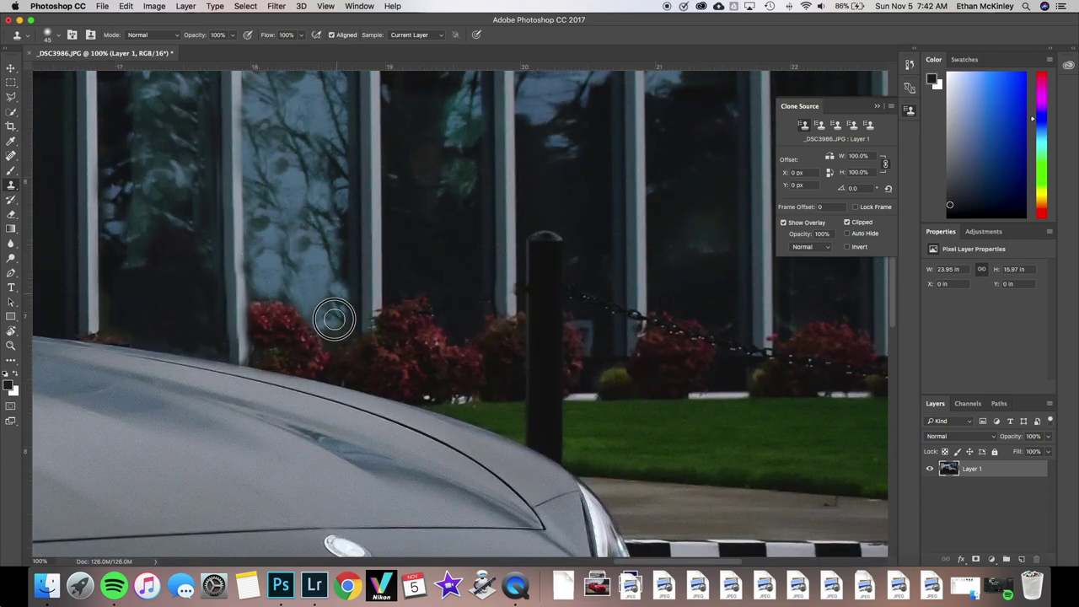
scroll(335, 306, "down", 3)
scroll(481, 250, "up", 3)
scroll(503, 326, "up", 3)
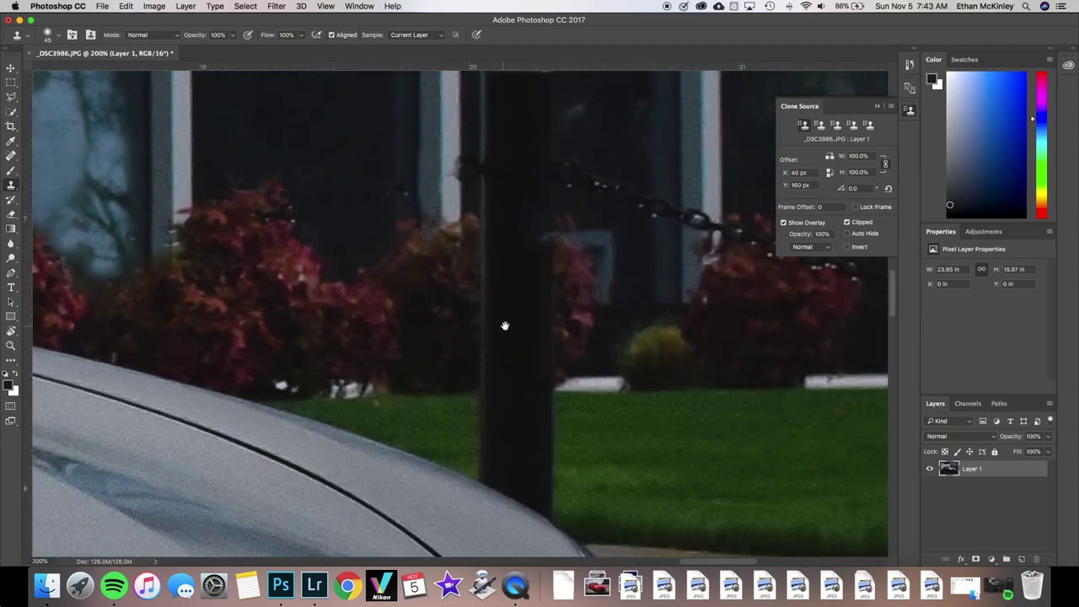
Clone grass and bushes over the black bollard and restore the window column's pale stripe.
left_click(675, 468, "alt")
mouse_move(579, 483)
left_mouse_down()
mouse_move(523, 481)
mouse_move(520, 419)
left_mouse_up()
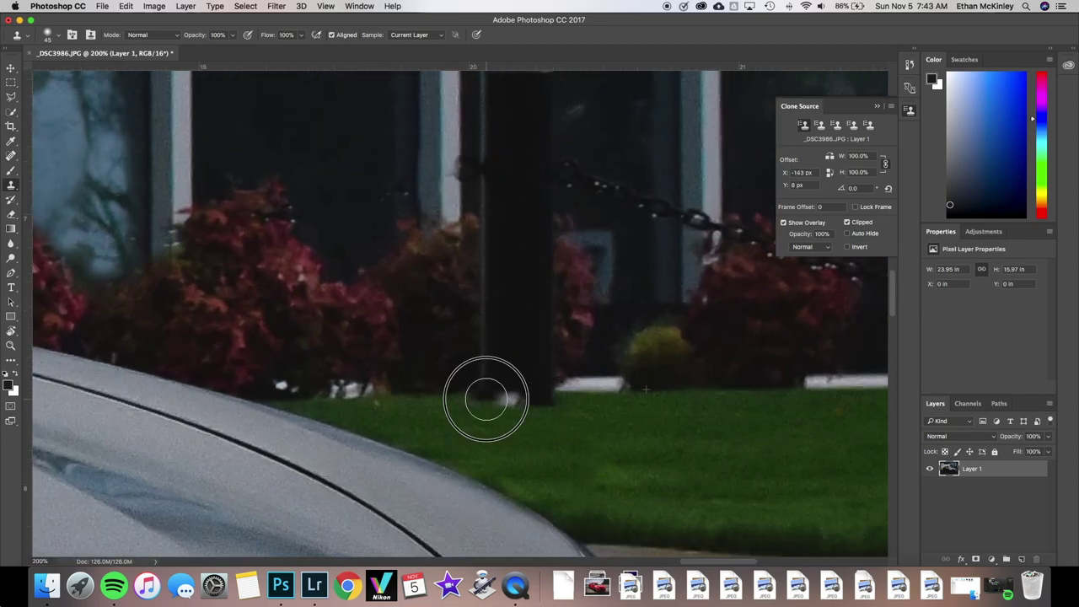
left_click(494, 393, "alt")
mouse_move(488, 361)
left_mouse_down()
mouse_move(500, 343)
mouse_move(489, 301)
mouse_move(455, 329)
mouse_move(539, 269)
mouse_move(502, 234)
left_mouse_up()
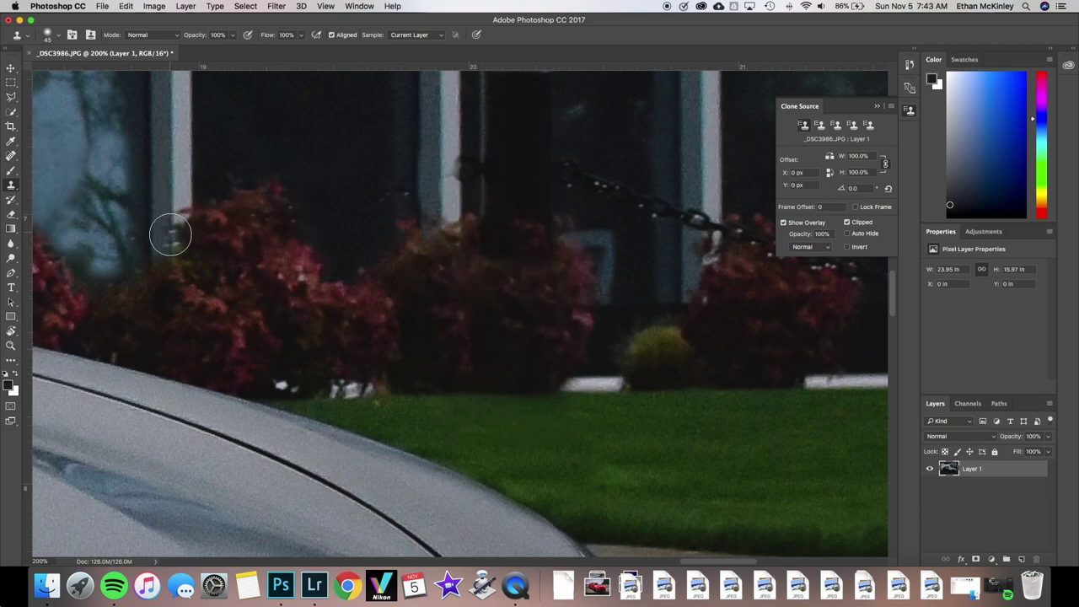
left_click(352, 144, "alt")
left_click_drag(404, 211, 477, 192)
left_click_drag(484, 101, 485, 173)
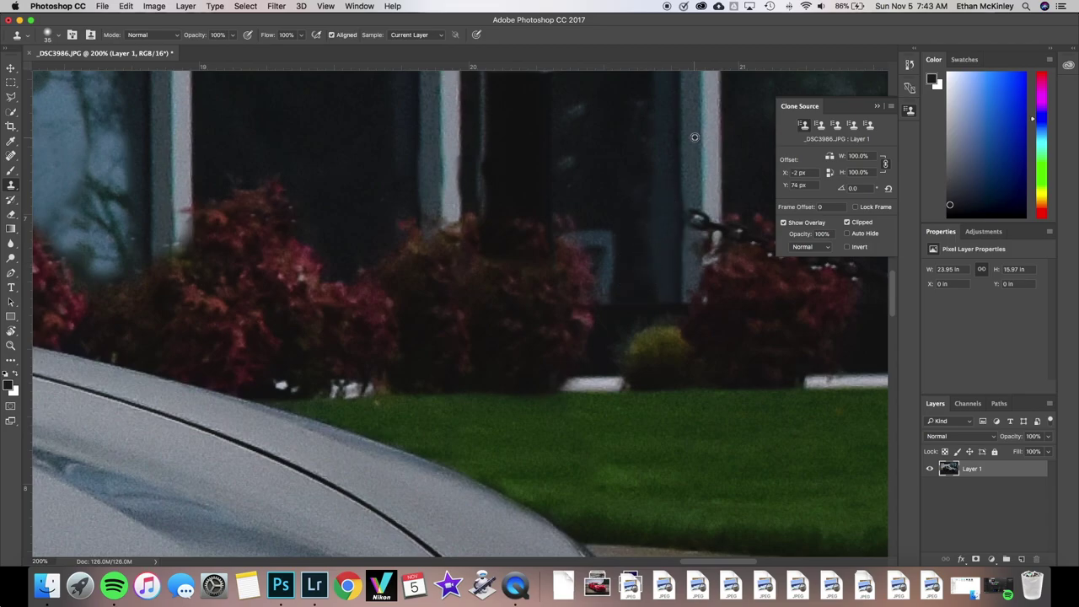
Clone away the dark post in the window, the notch in the white column, and the railing across the bush.
scroll(698, 253, "up", 3)
scroll(699, 253, "right", 3)
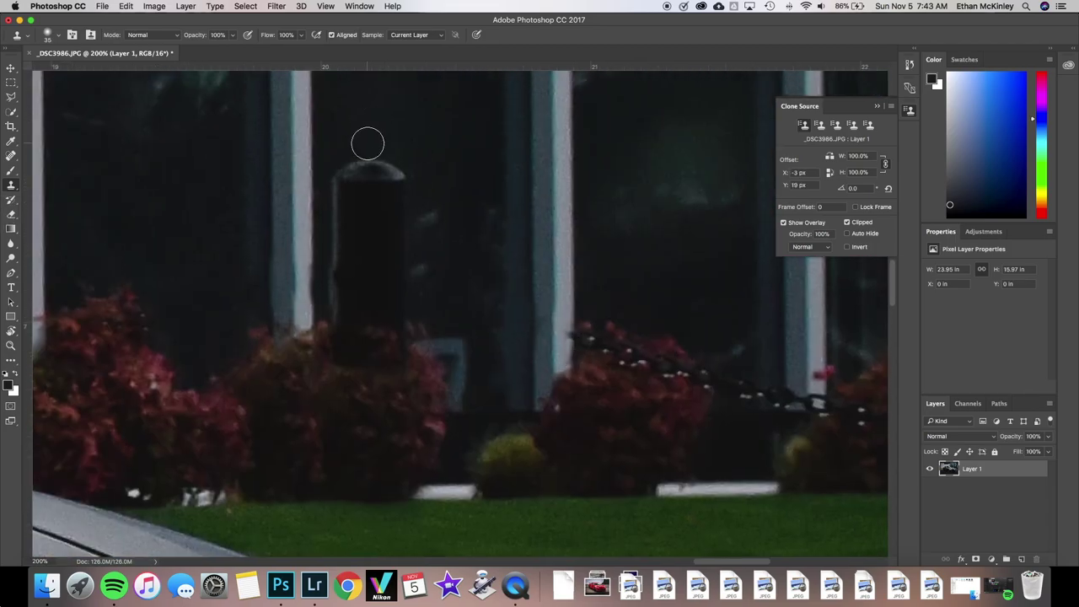
left_click(332, 211, "alt")
mouse_move(337, 231)
left_mouse_down()
mouse_move(390, 260)
mouse_move(387, 178)
left_mouse_up()
left_click(309, 283)
left_click_drag(707, 397, 680, 390)
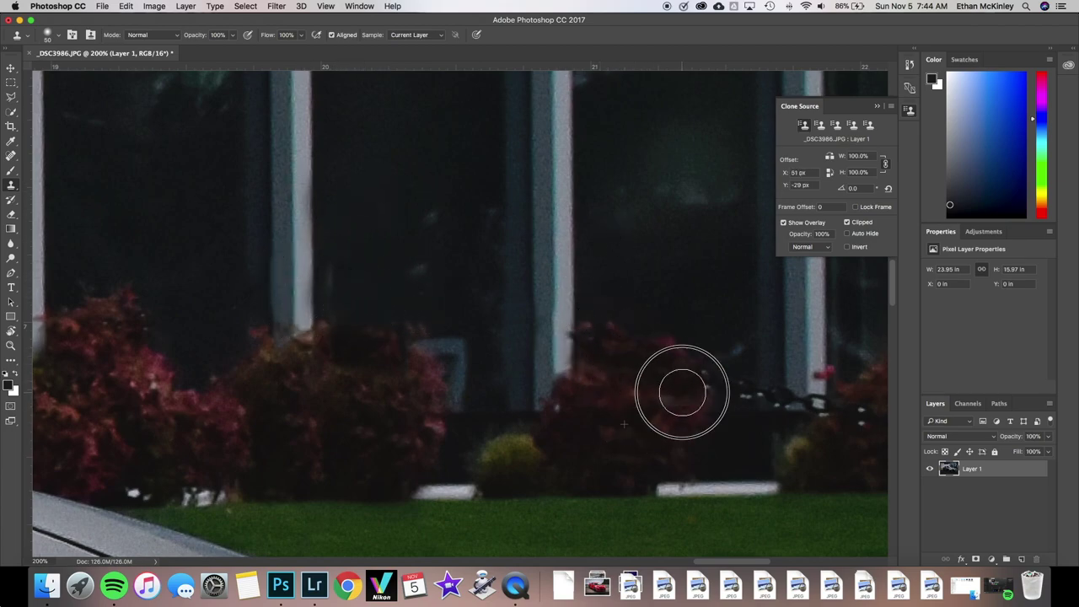
Extend the white column down over the bushes, then zoom out to the whole photo.
scroll(680, 383, "right", 5)
left_click(688, 411, "alt")
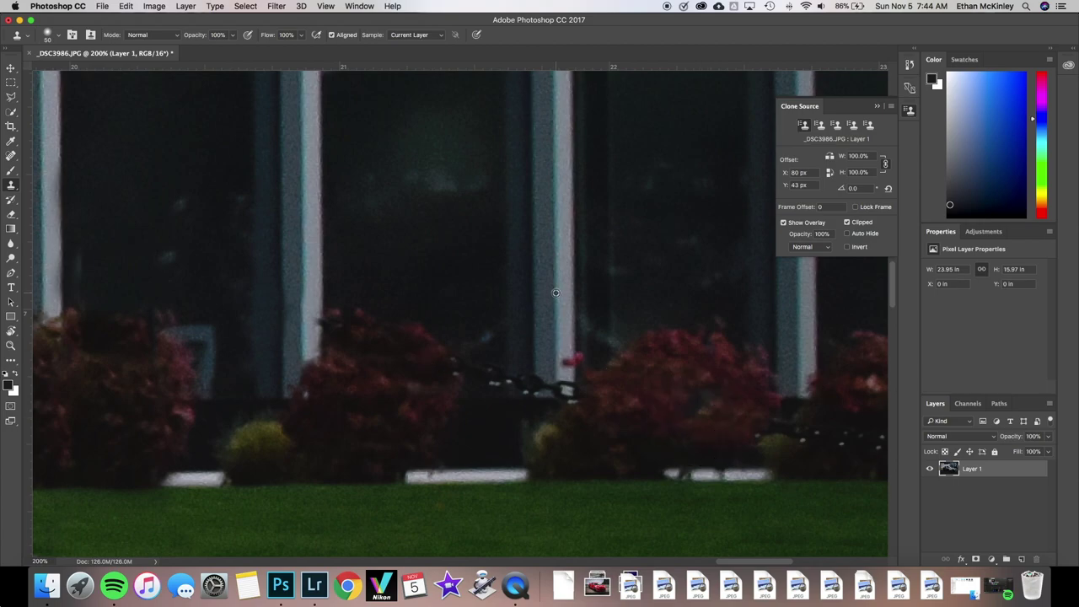
scroll(362, 406, "right", 8)
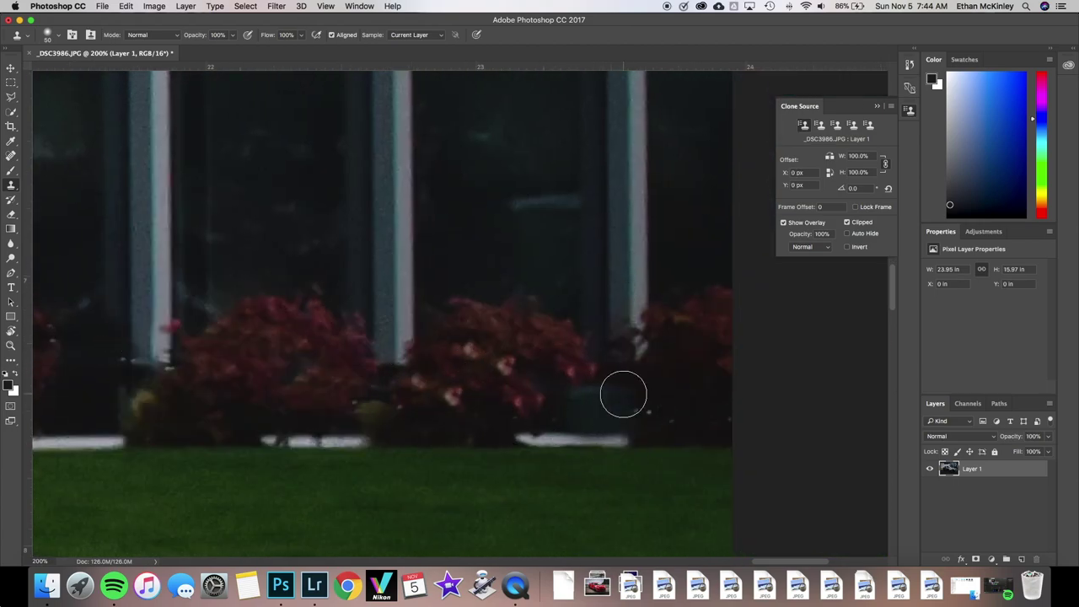
left_click_drag(623, 394, 634, 311)
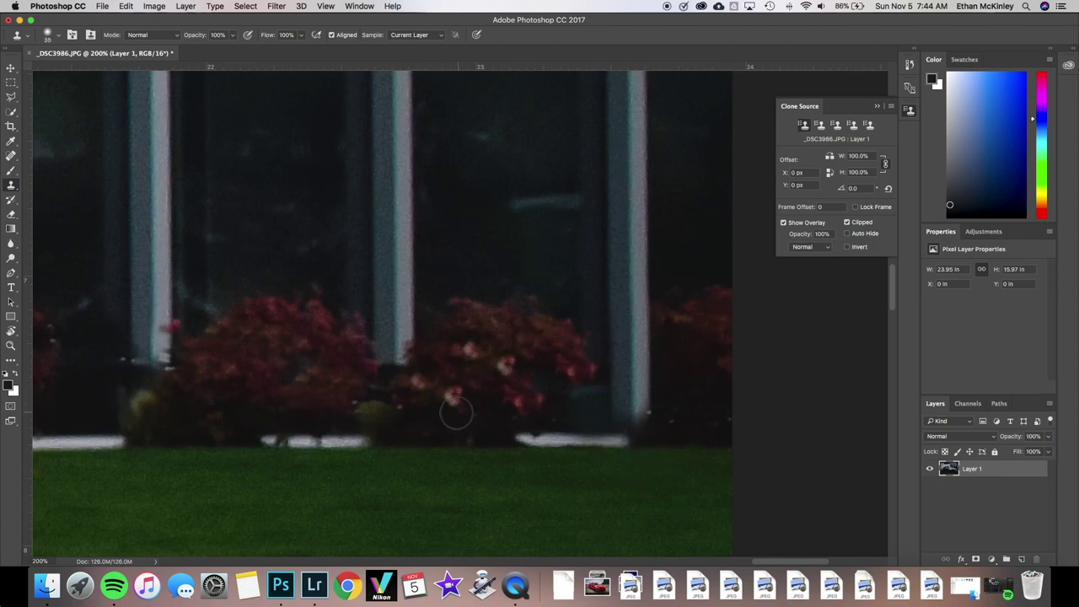
scroll(322, 398, "up", 2)
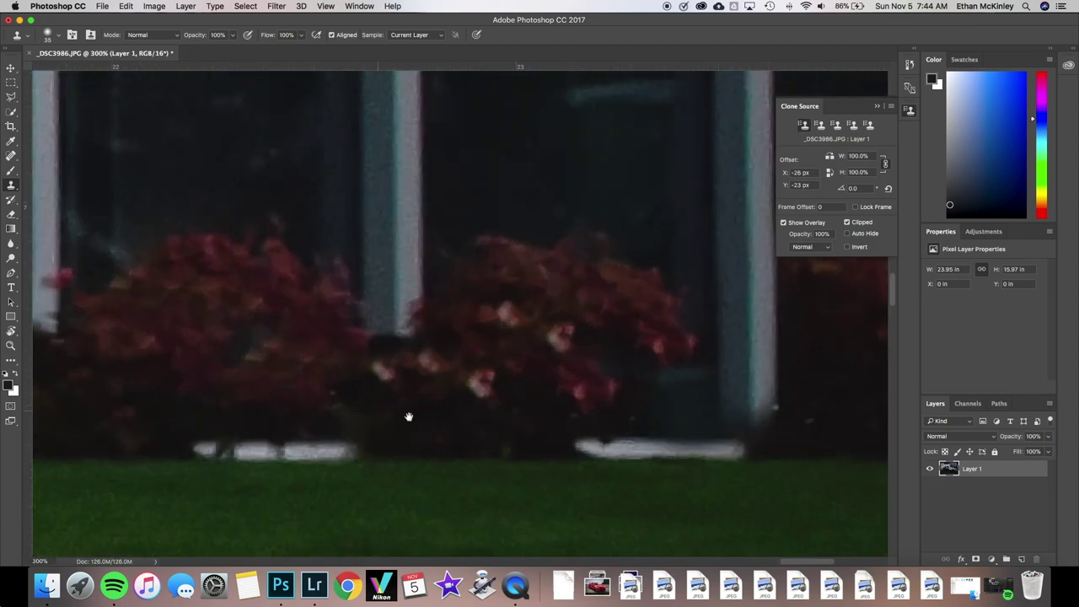
mouse_move(785, 429)
left_mouse_down()
mouse_move(563, 390)
mouse_move(750, 406)
left_mouse_up()
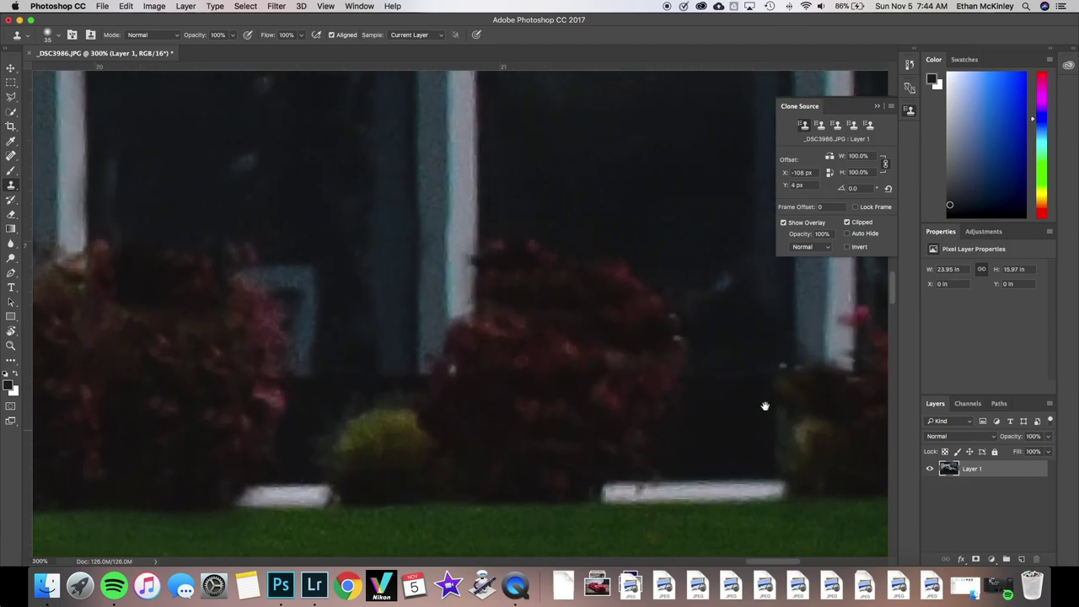
key("super+minus")
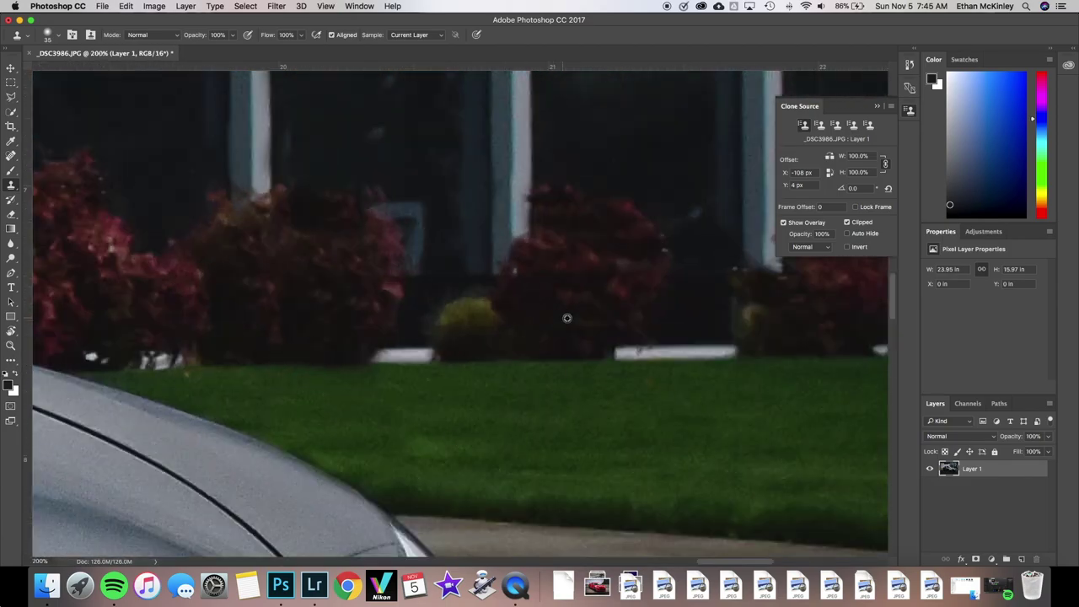
key("super+minus")
key("super+minus")
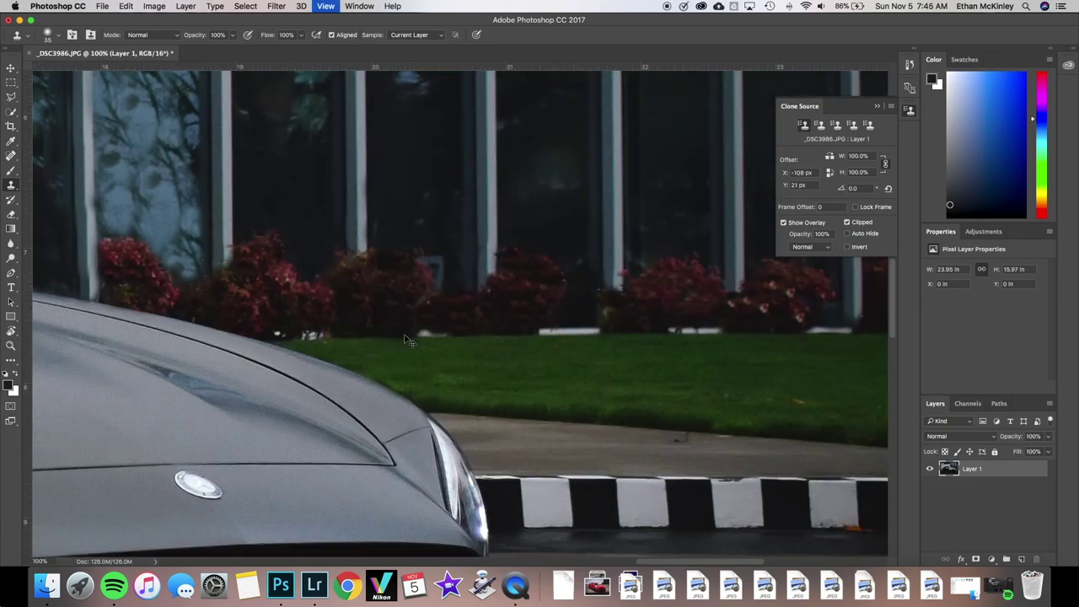
Clone away the chain along the treeline all the way up to the car.
key("super+minus")
key("super+minus")
key("super+minus")
scroll(406, 341, "up", 2)
scroll(406, 340, "up", 3)
scroll(406, 341, "up", 3)
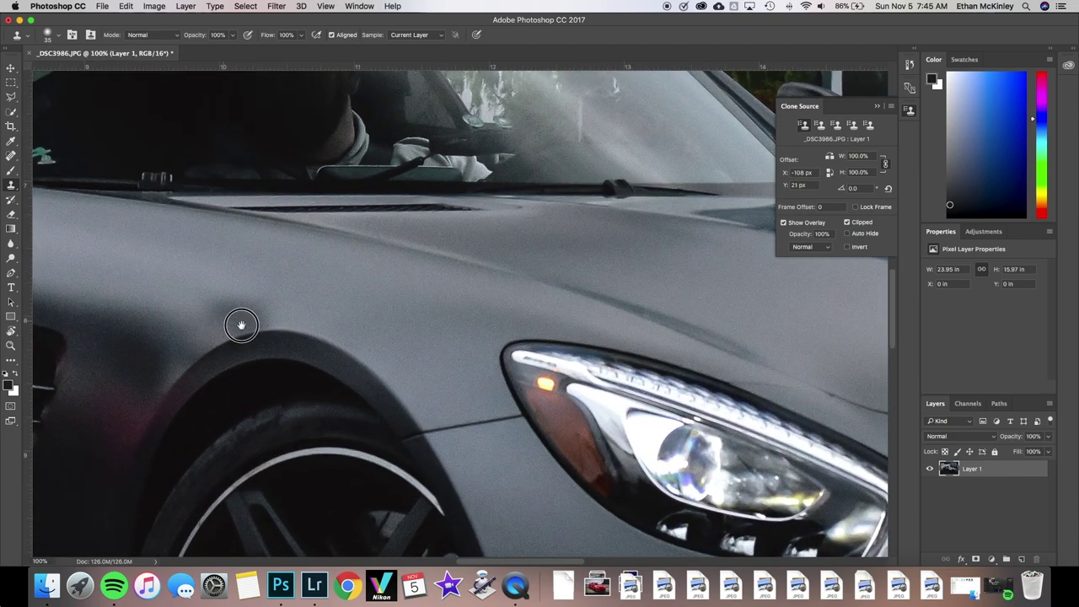
scroll(719, 330, "up", 3)
scroll(332, 149, "up", 2)
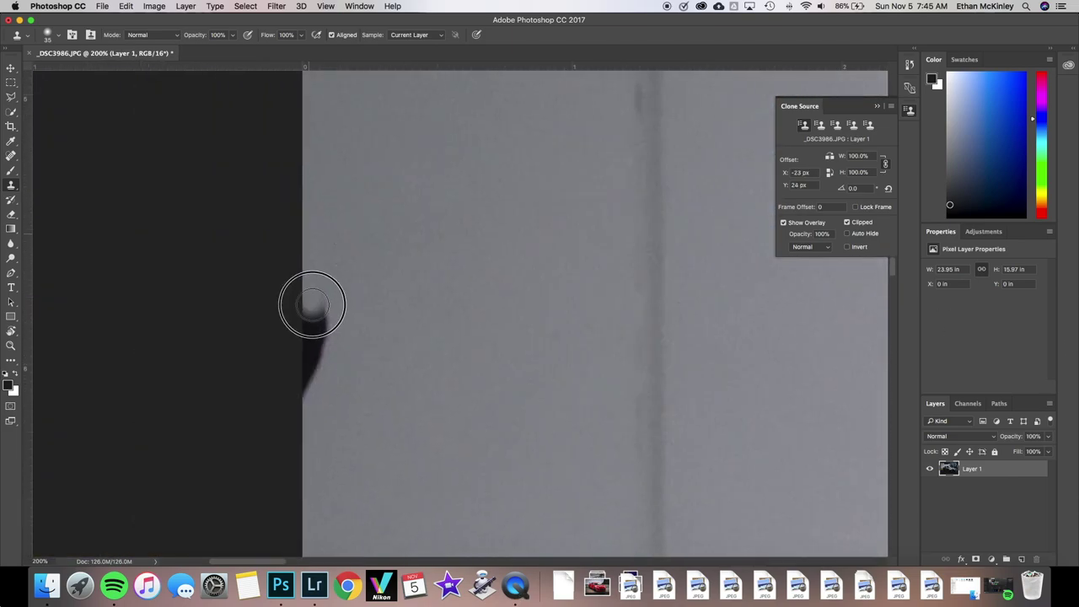
left_click_drag(383, 375, 278, 283)
left_click_drag(278, 337, 681, 357)
mouse_move(590, 358)
left_mouse_down()
mouse_move(306, 362)
mouse_move(506, 371)
left_mouse_up()
left_click_drag(482, 306, 223, 332)
mouse_move(270, 381)
left_mouse_down()
mouse_move(514, 362)
mouse_move(553, 342)
left_mouse_up()
Zoom in on the bike racks and clone dark background over the left rack's legs and arch.
key("super+minus")
key("super+minus")
key("super+minus")
key("super+minus")
key("super+minus")
key("super+minus")
key("super+plus")
key("super+plus")
key("super+plus")
key("super+plus")
key("super+plus")
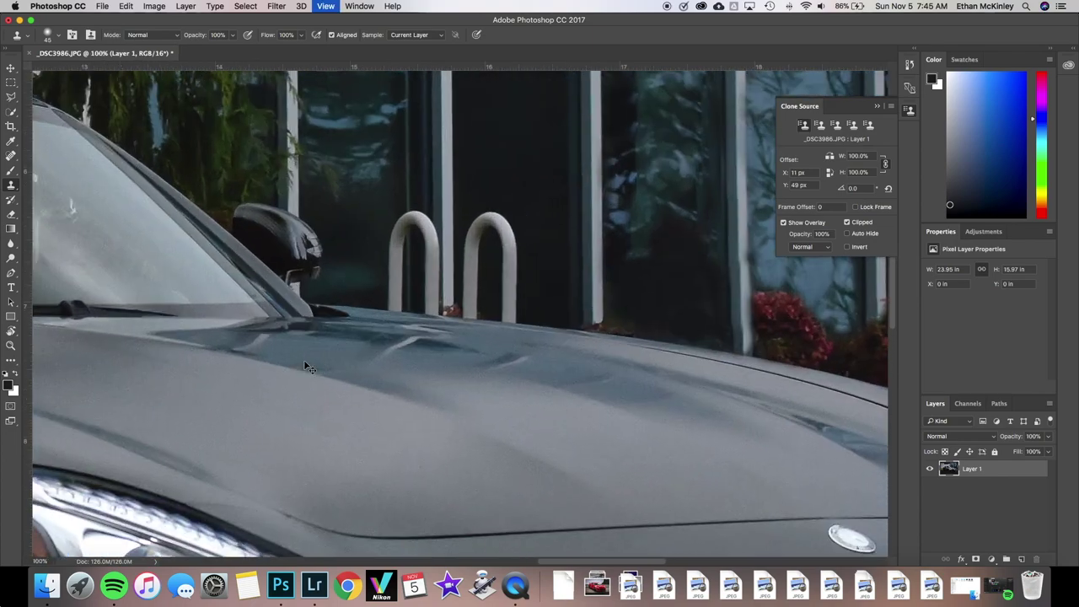
key("super+plus")
key("super+plus")
scroll(354, 387, "up", 3)
left_click(427, 238, "alt")
left_click_drag(424, 362, 426, 476)
left_click(425, 211, "alt")
left_click(420, 478)
left_click(412, 481)
mouse_move(401, 466)
left_mouse_down()
mouse_move(409, 313)
mouse_move(380, 384)
left_mouse_up()
left_click(376, 199, "alt")
mouse_move(350, 310)
left_mouse_down()
mouse_move(337, 430)
mouse_move(313, 380)
mouse_move(361, 436)
left_mouse_up()
Darken the lighter patch and paint out the right rack's arch, leg and white post.
left_click(287, 196, "alt")
left_click_drag(295, 309, 332, 347)
left_click(523, 168, "alt")
left_click_drag(532, 293, 549, 413)
mouse_move(564, 495)
left_mouse_down()
mouse_move(511, 357)
mouse_move(491, 405)
mouse_move(494, 481)
mouse_move(544, 409)
left_mouse_up()
scroll(543, 409, "down", 6)
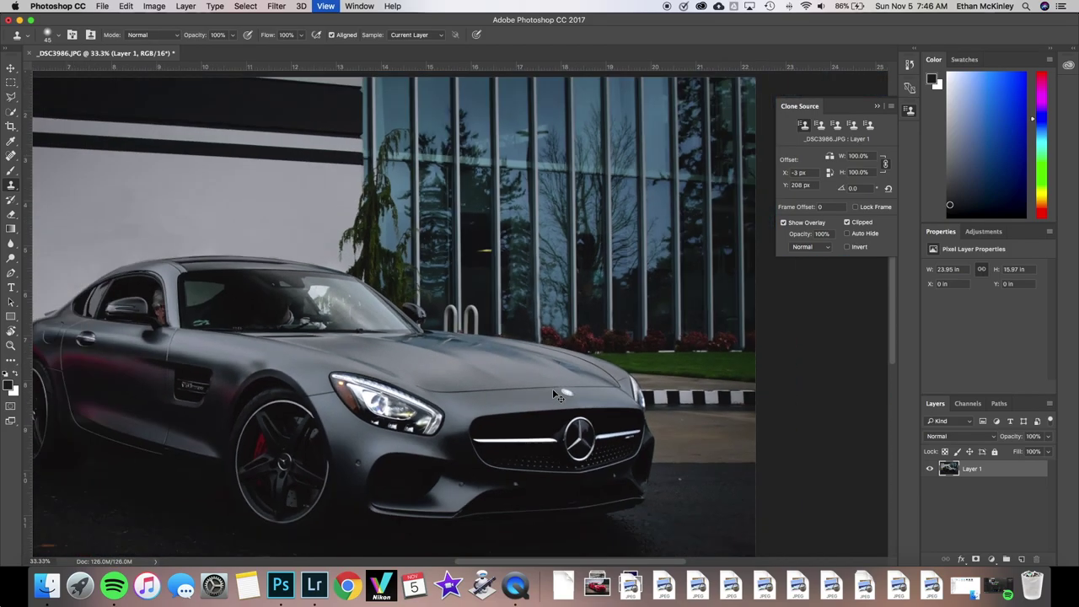
Clone sampled road over the yellow curb's lower left end, enlarging the Clone Stamp brush.
scroll(263, 380, "up", 2)
scroll(263, 379, "up", 5)
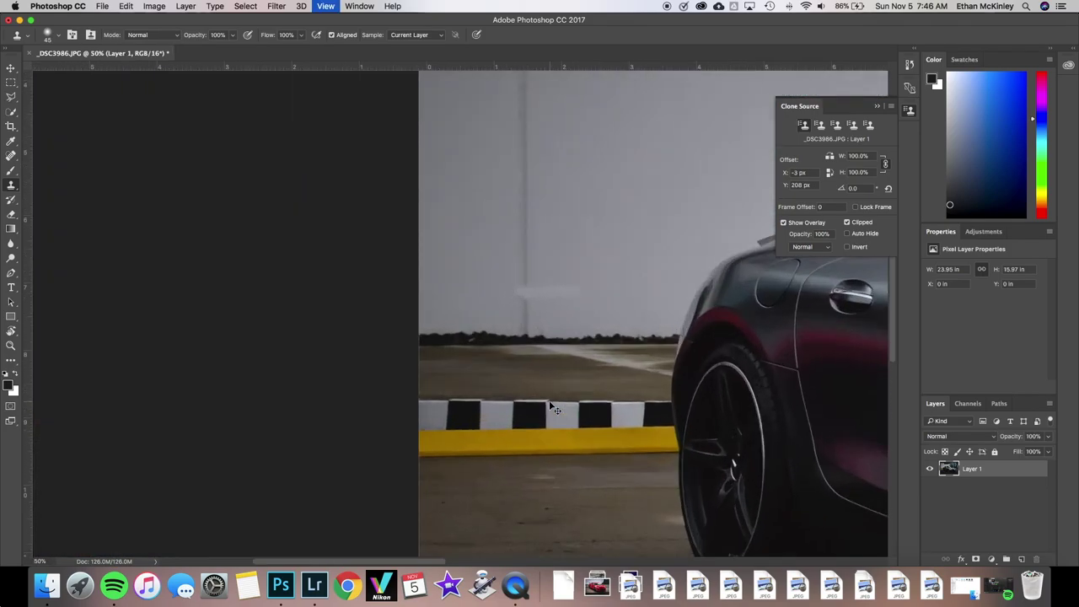
left_click(349, 498, "alt")
mouse_move(350, 498)
left_mouse_down()
mouse_move(313, 458)
mouse_move(453, 452)
mouse_move(489, 470)
mouse_move(309, 445)
mouse_move(446, 438)
left_mouse_up()
left_click(52, 34)
double_click(103, 95)
left_click_drag(325, 446, 402, 439)
Stamp asphalt over the curb's top band, undoing one bad stroke, leaving a thinner yellow stripe.
scroll(402, 439, "down", 3)
scroll(363, 425, "right", 5)
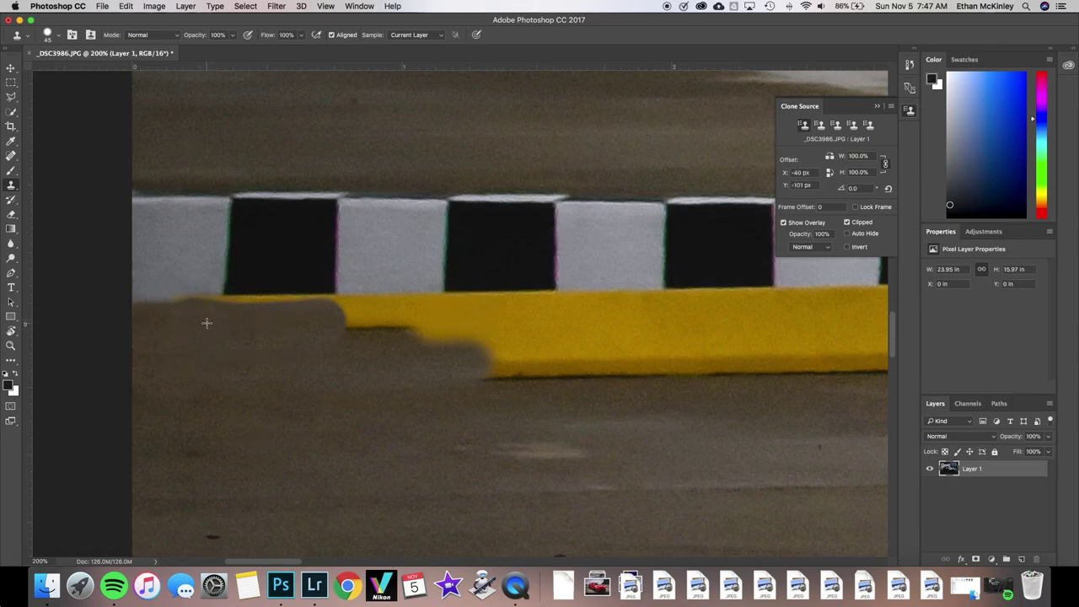
left_click_drag(437, 321, 600, 317)
key("ctrl+z")
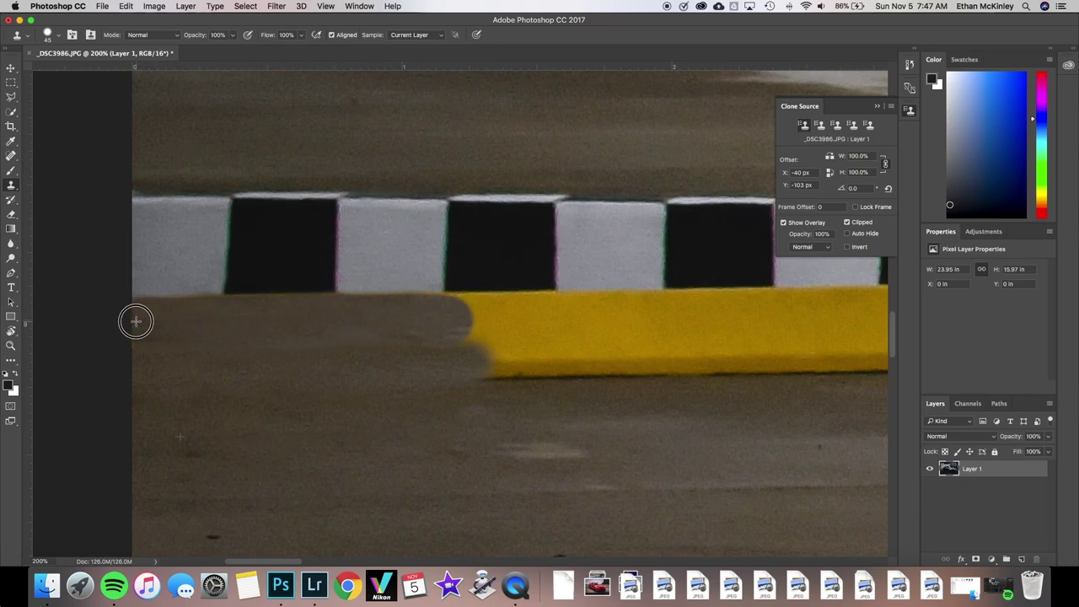
mouse_move(463, 316)
left_mouse_down()
mouse_move(761, 301)
mouse_move(861, 320)
mouse_move(549, 333)
left_mouse_up()
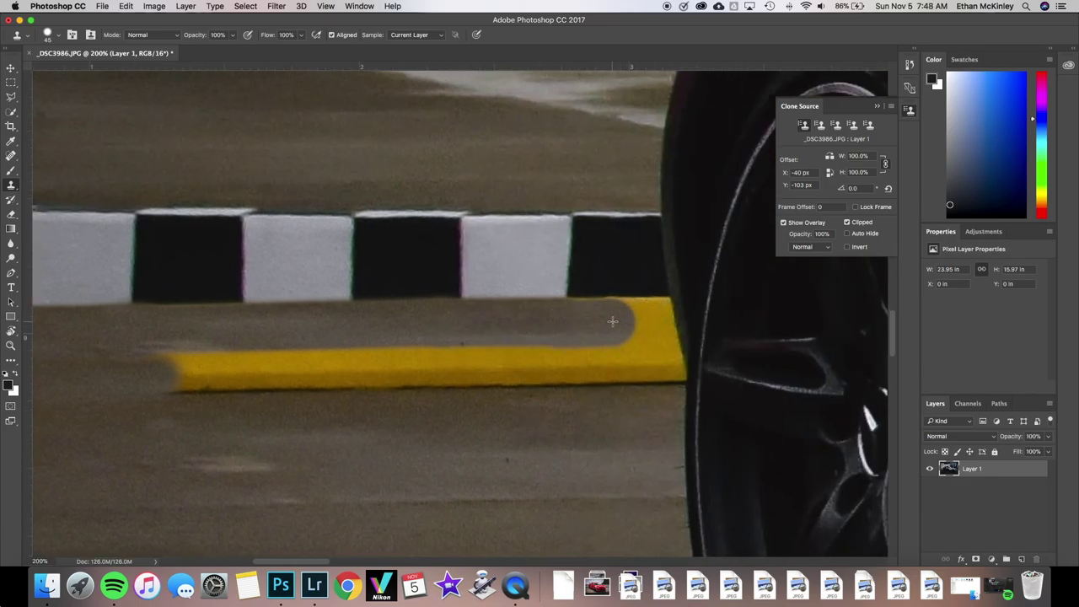
left_click(523, 329, "alt")
left_click(649, 322)
left_click(650, 323)
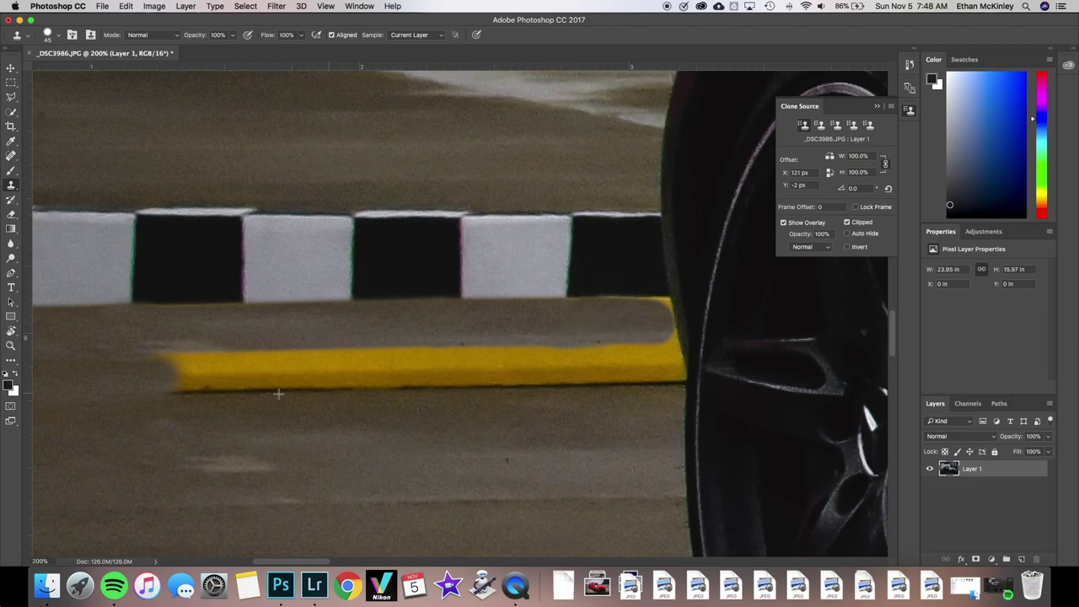
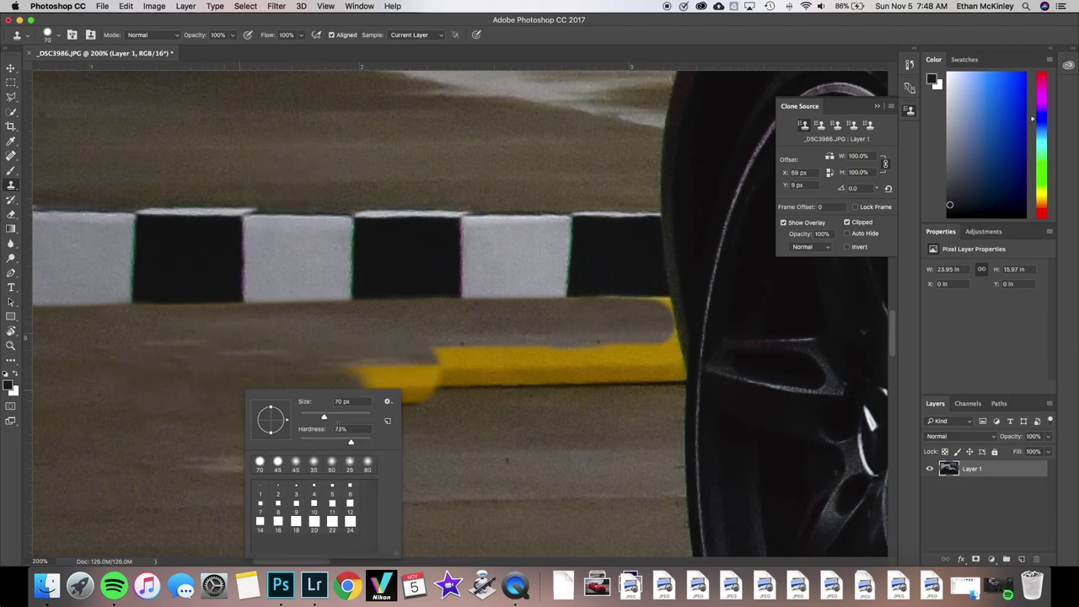
Clone clean asphalt over the yellow curb beneath the checkered barrier with the 70 px Clone Stamp.
key("Escape")
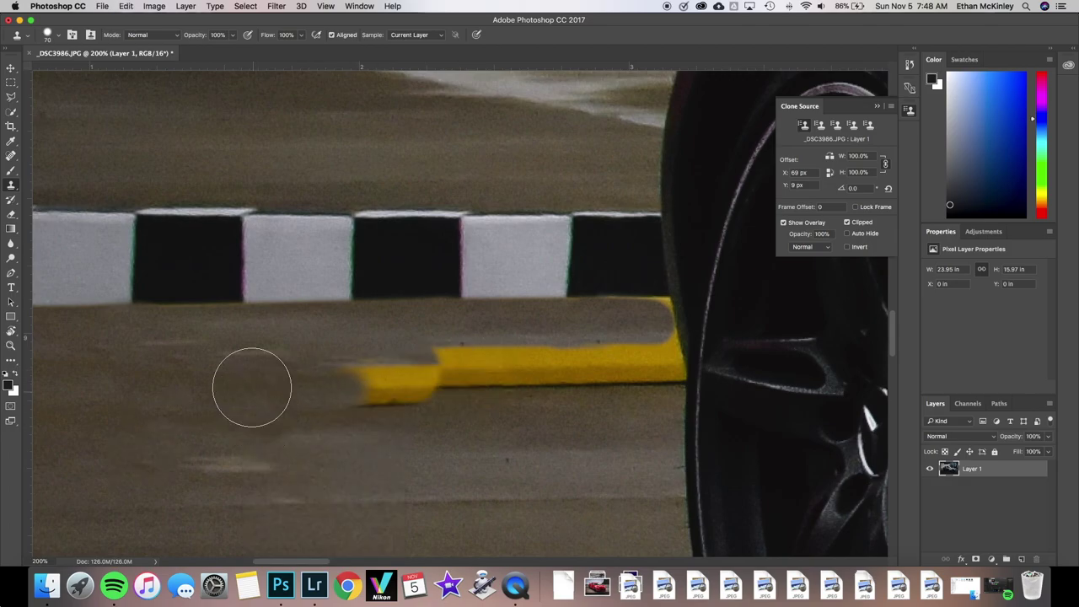
left_click_drag(252, 387, 620, 358)
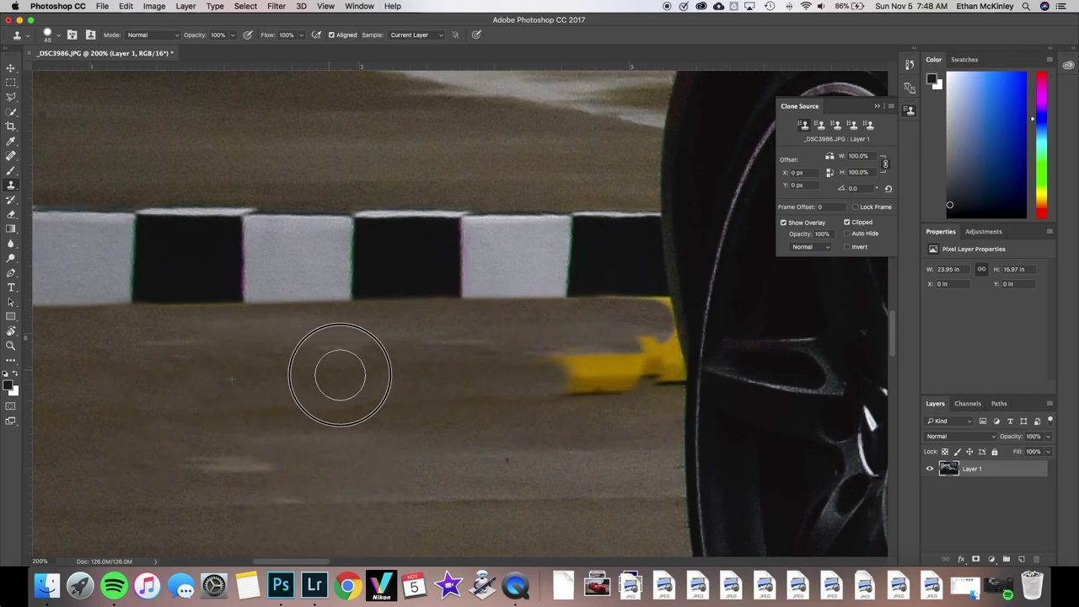
left_click_drag(548, 371, 675, 362)
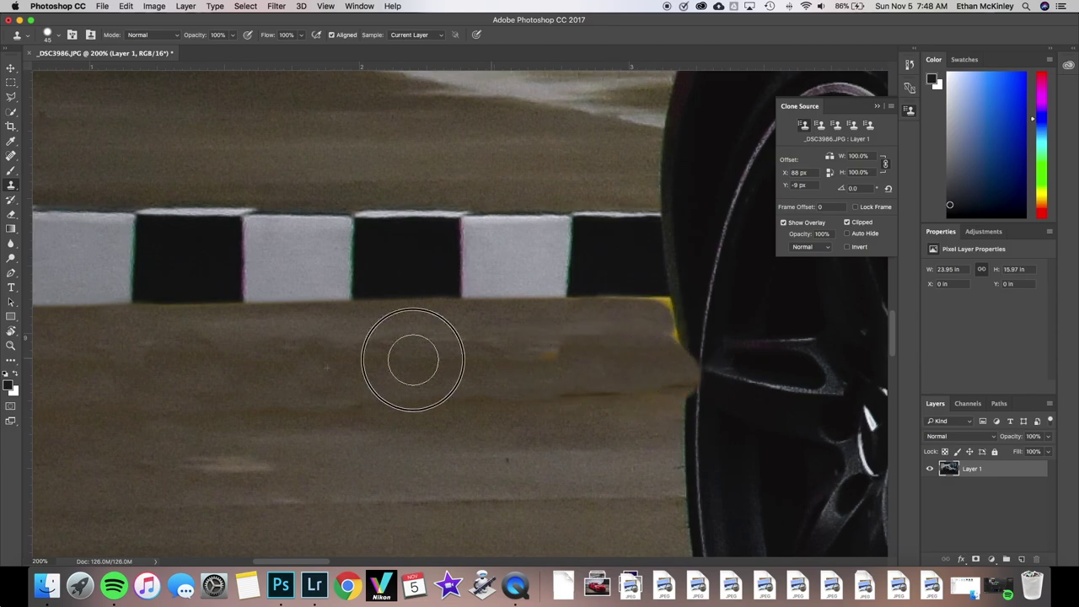
scroll(586, 411, "left", 6)
scroll(582, 414, "left", 3)
Heal the blotchy patches of asphalt below the barrier with the Spot Healing Brush.
key("j")
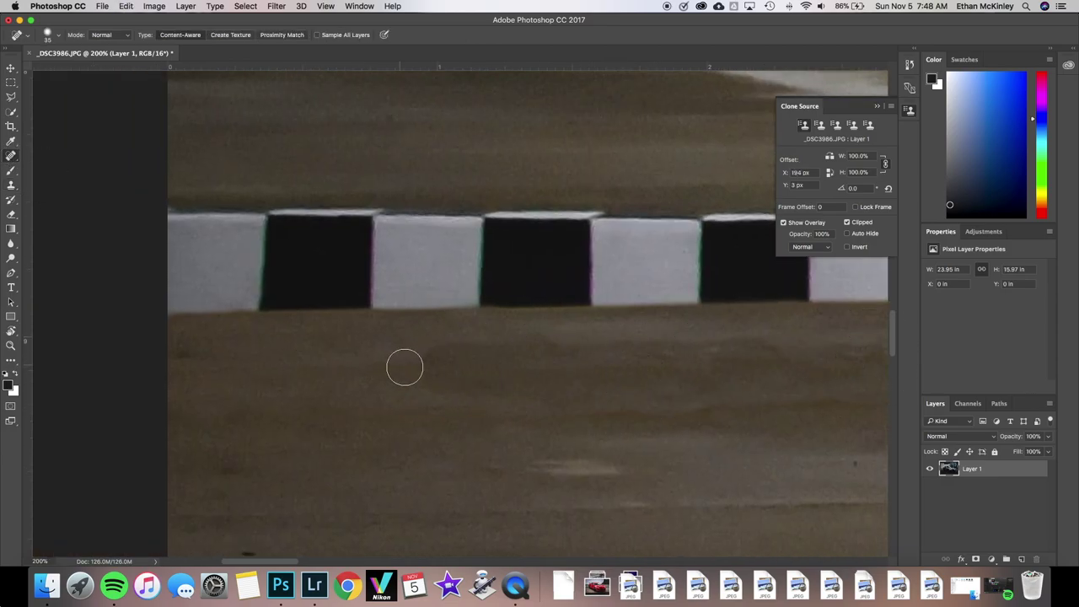
left_click_drag(399, 364, 784, 366)
scroll(701, 369, "right", 8)
mouse_move(658, 371)
left_mouse_down()
mouse_move(241, 385)
mouse_move(578, 378)
mouse_move(214, 402)
left_mouse_up()
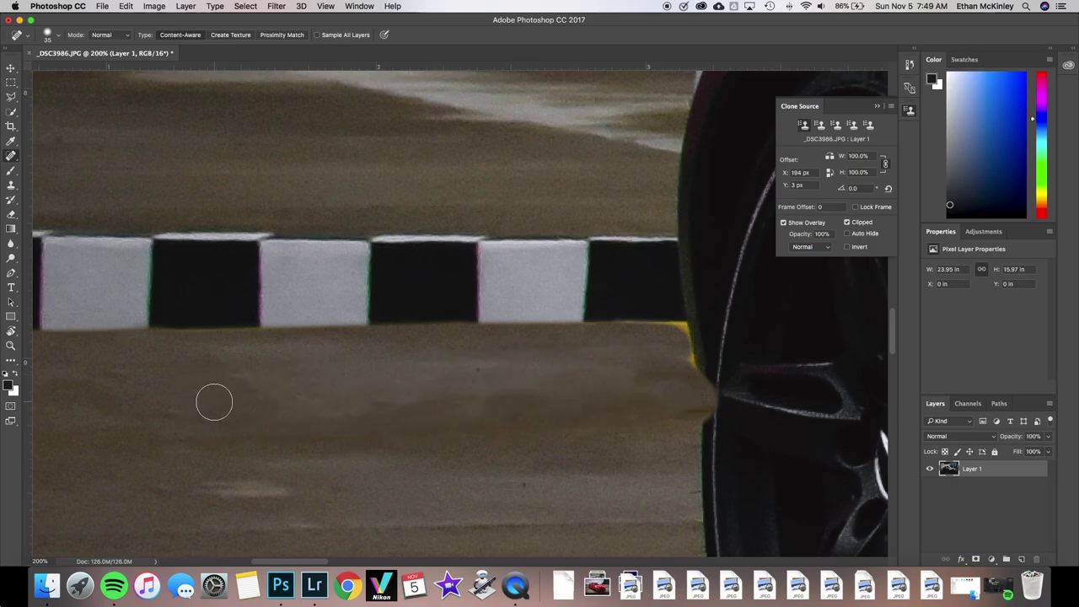
scroll(215, 402, "down", 8)
scroll(802, 328, "up", 10)
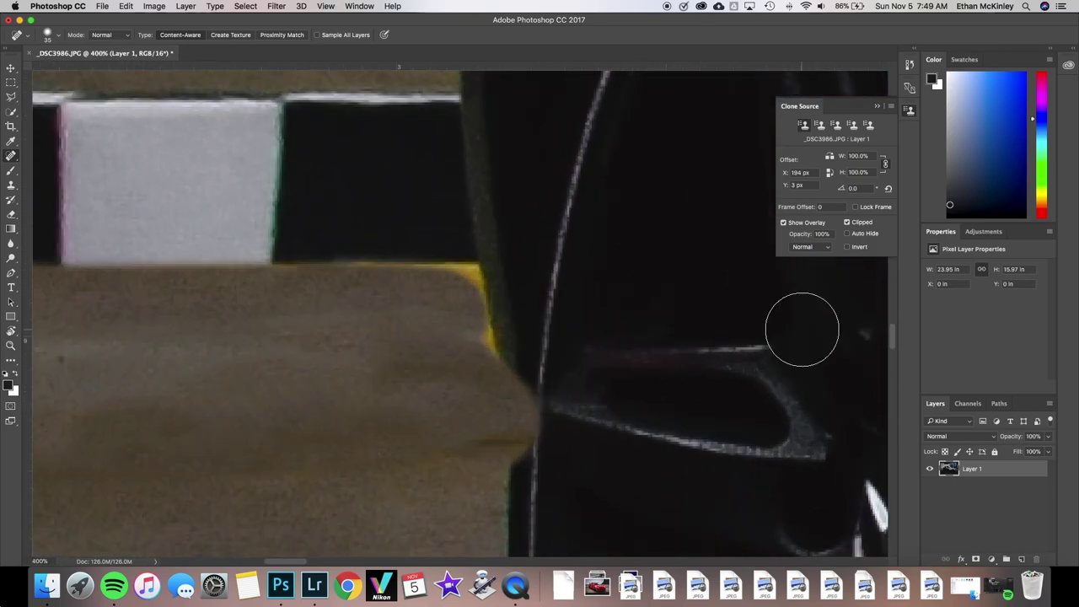
Clone brown ground over the last sliver of yellow beside the rear tyre.
key("s")
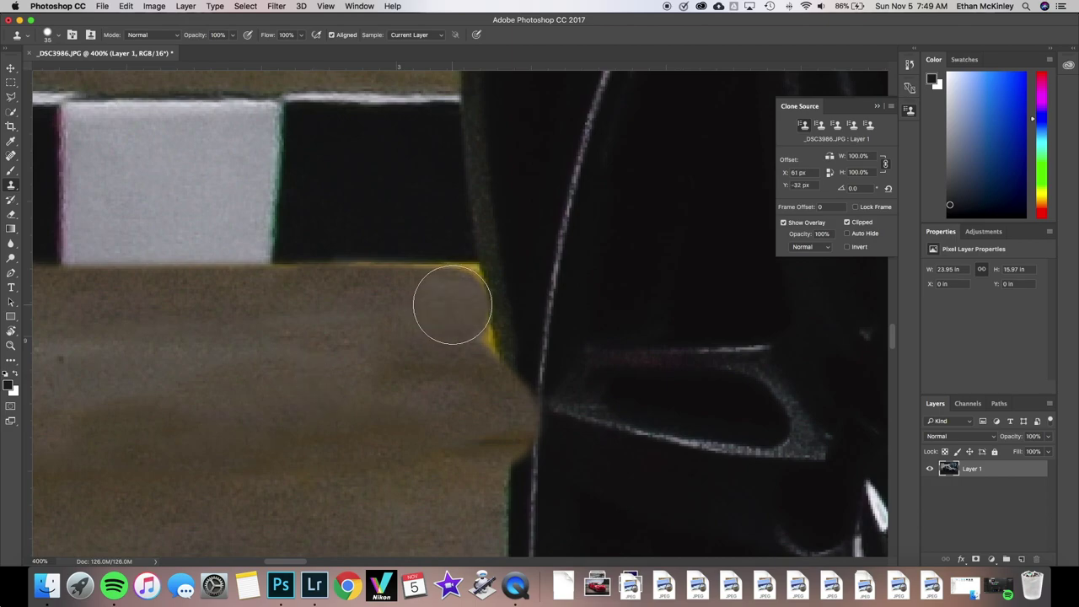
left_click_drag(414, 291, 472, 287)
scroll(466, 348, "down", 5)
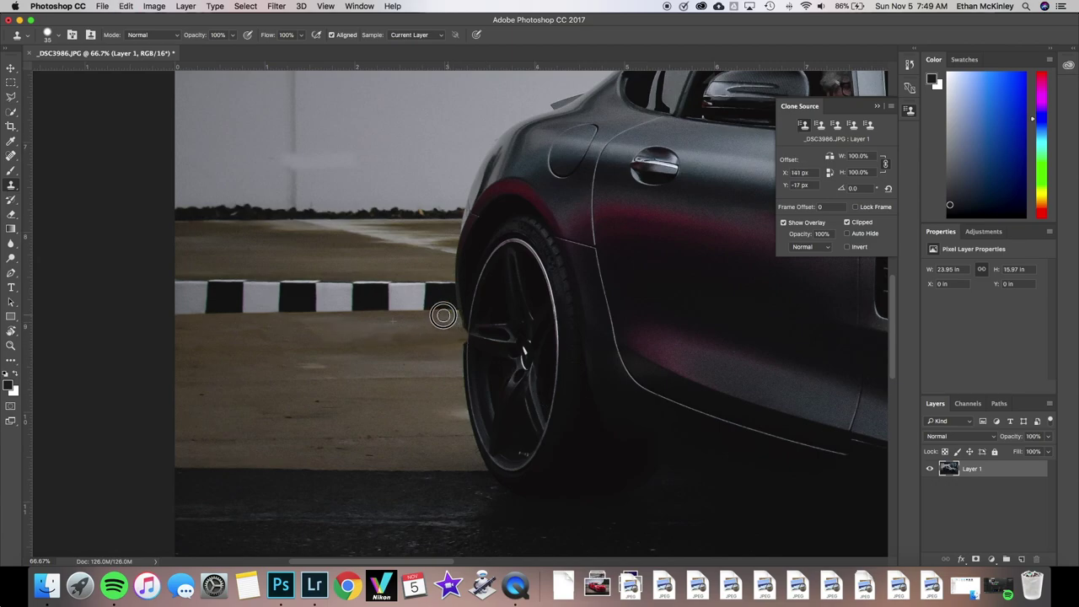
Rotate the clone source slightly and sample a new source near the rear tyre.
scroll(447, 315, "down", 3)
scroll(338, 312, "up", 3)
scroll(295, 309, "up", 3)
scroll(270, 308, "up", 3)
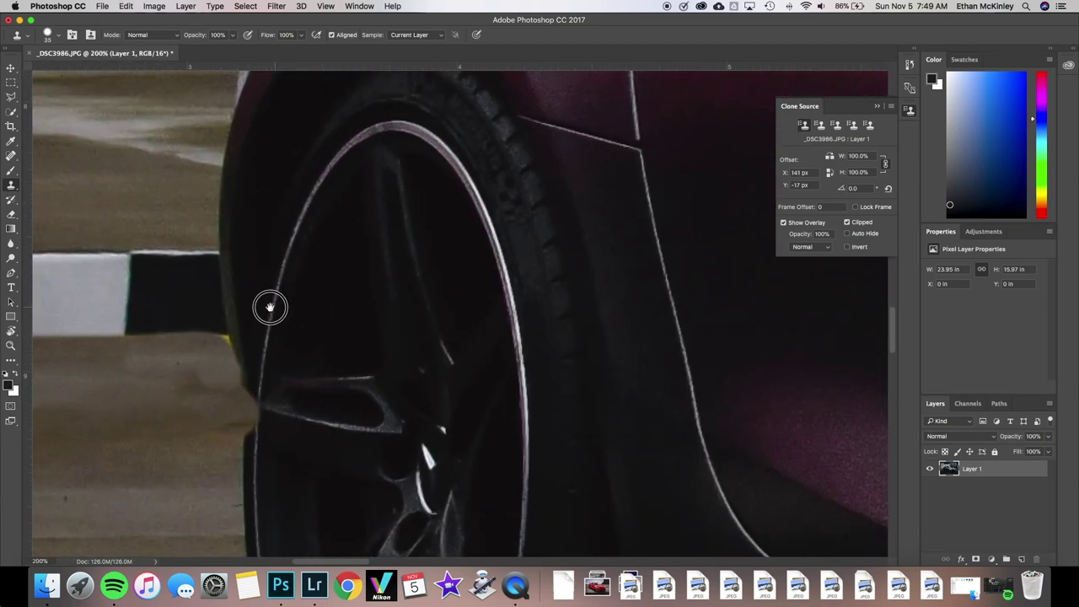
left_click_drag(269, 308, 309, 279)
key("alt+shift+comma")
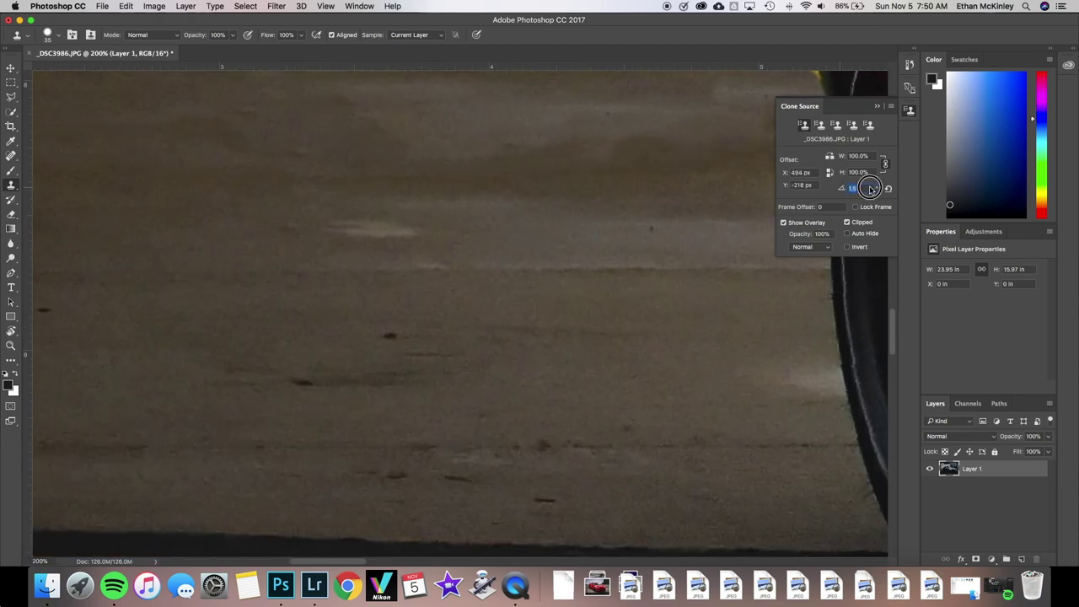
left_click(269, 419, "alt")
key("alt+shift+comma")
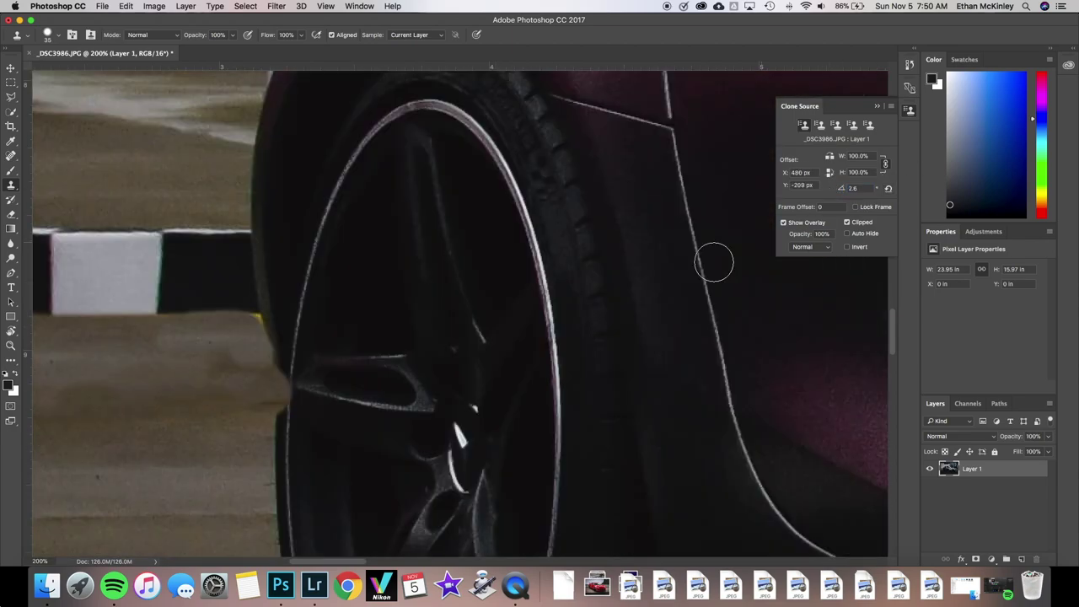
Clone ground along the tyre's edge and save the photo as _DSC3986-Edit.tif.
scroll(262, 381, "down", 5)
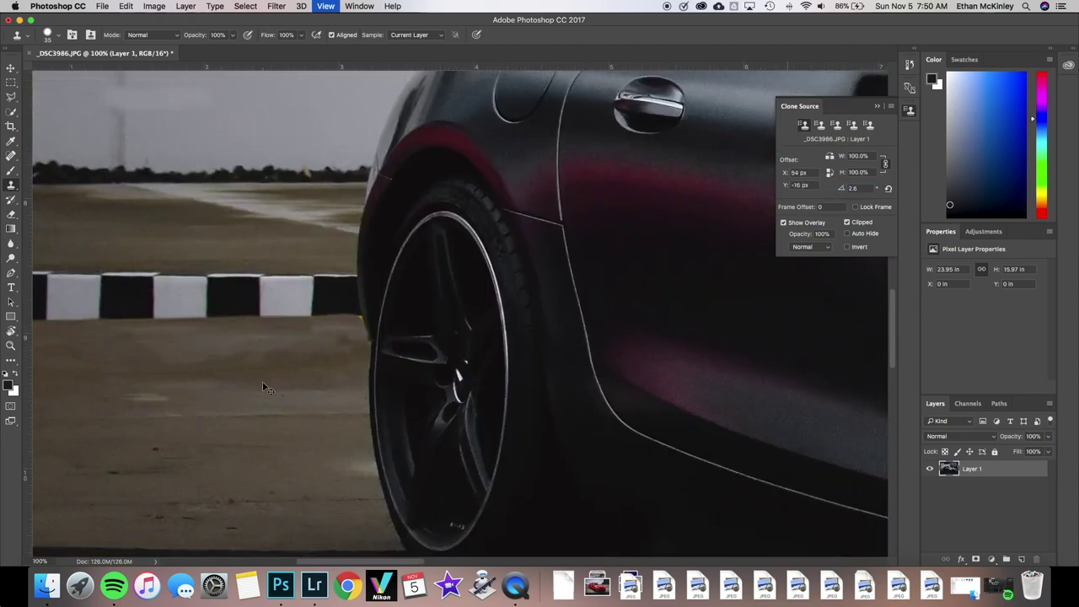
scroll(263, 381, "up", 1)
scroll(262, 381, "up", 5)
left_click_drag(843, 193, 826, 193)
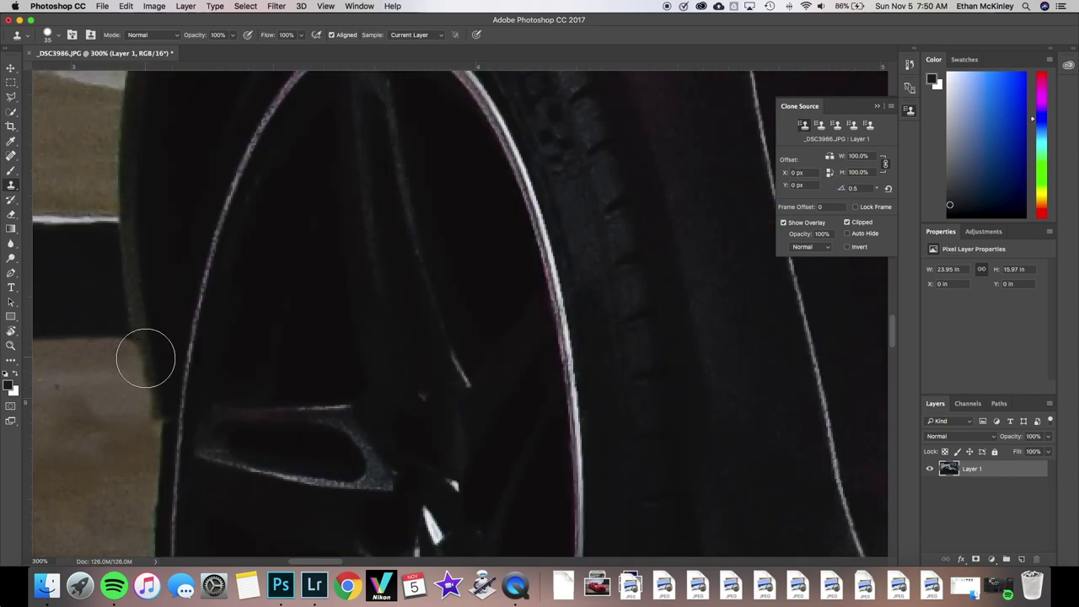
scroll(123, 301, "down", 4)
scroll(123, 299, "down", 3)
key("ctrl+s")
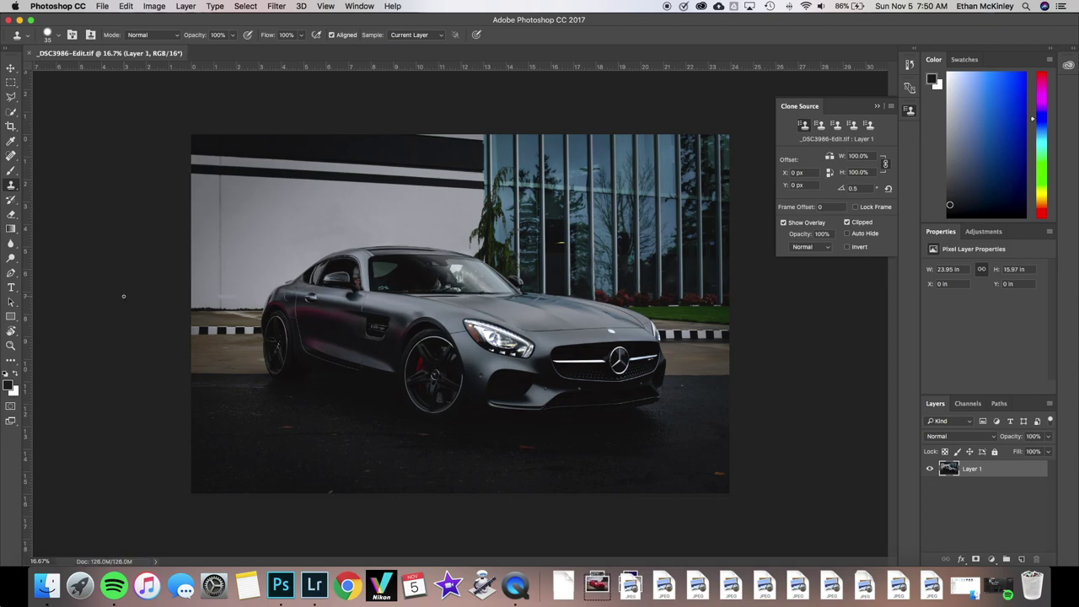
Return to Lightroom and show the Before version of the edited photo.
left_click(314, 584)
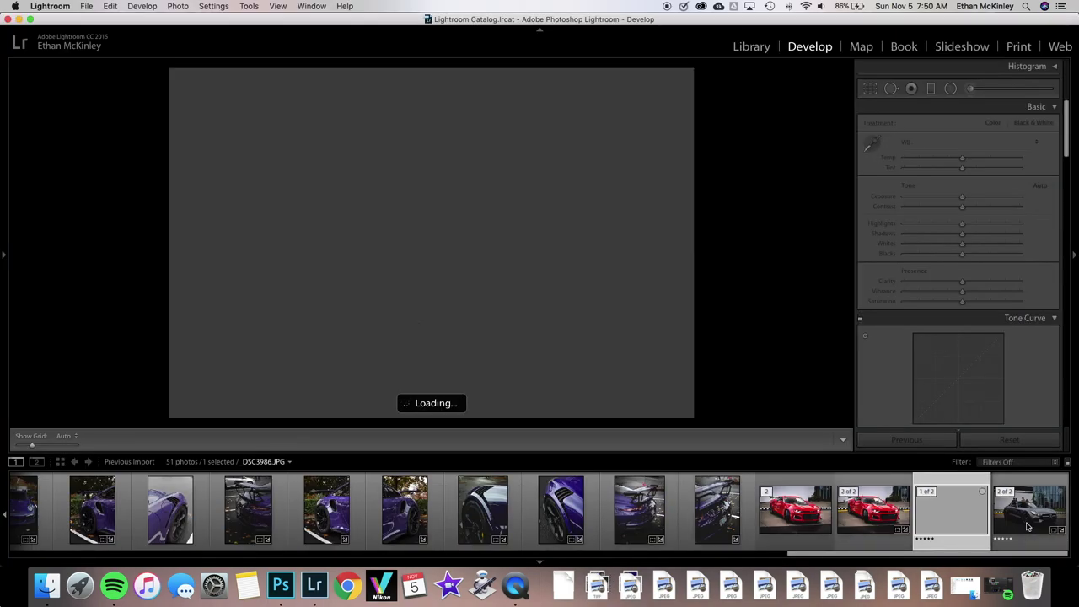
key("backslash")
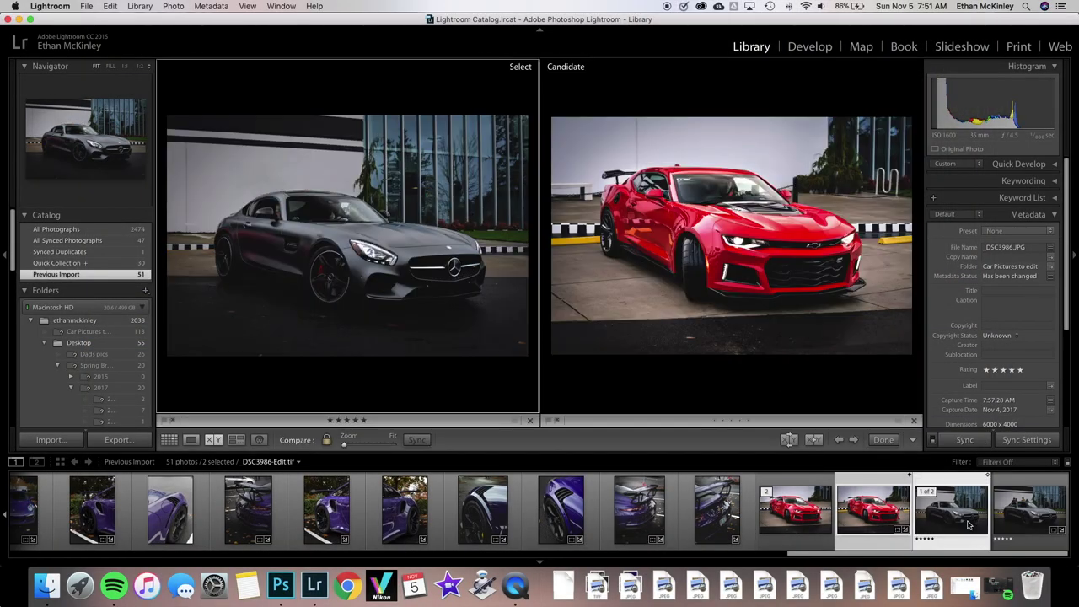
Compare the original Mercedes photo against the retouched one, with filmstrip and side panels hidden.
left_click(1038, 520)
key("F6")
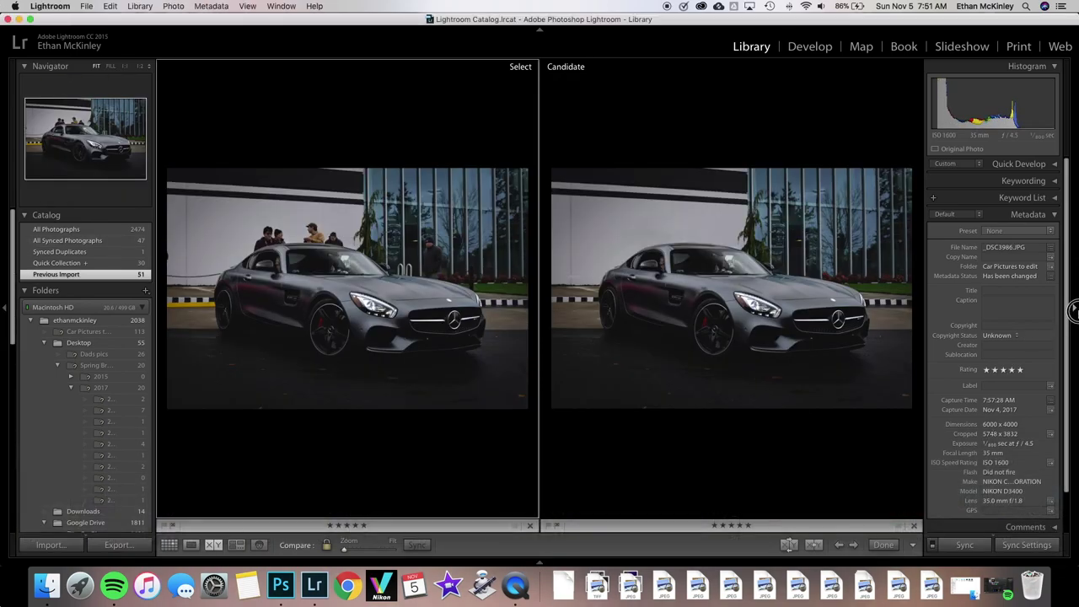
key("F8")
key("F7")
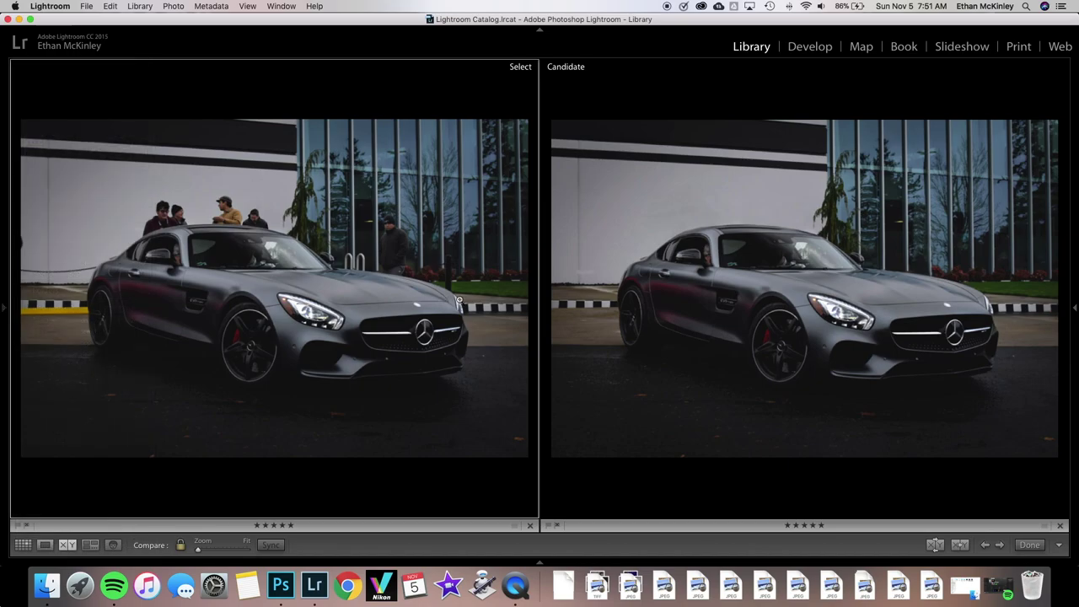